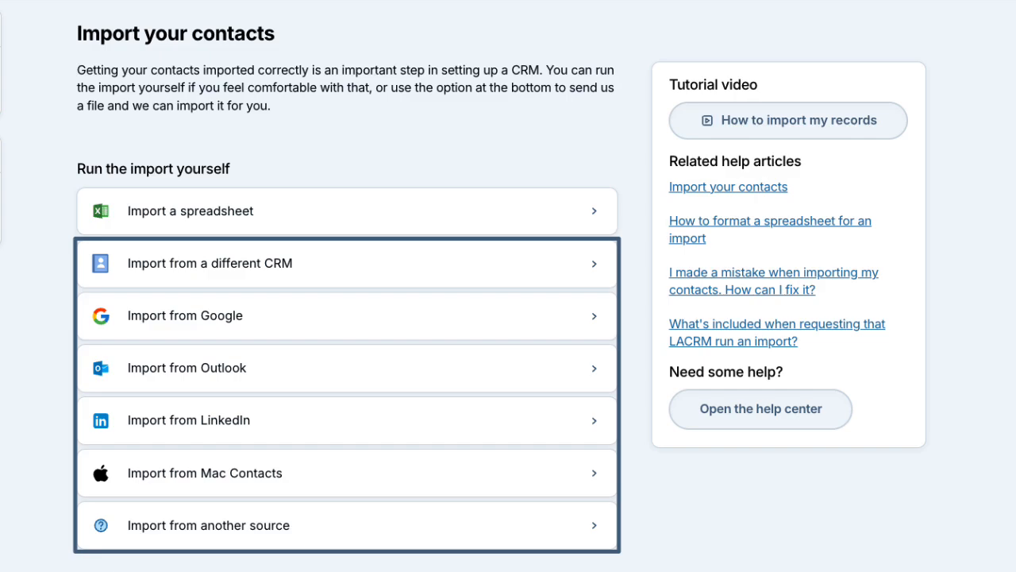
click(861, 237)
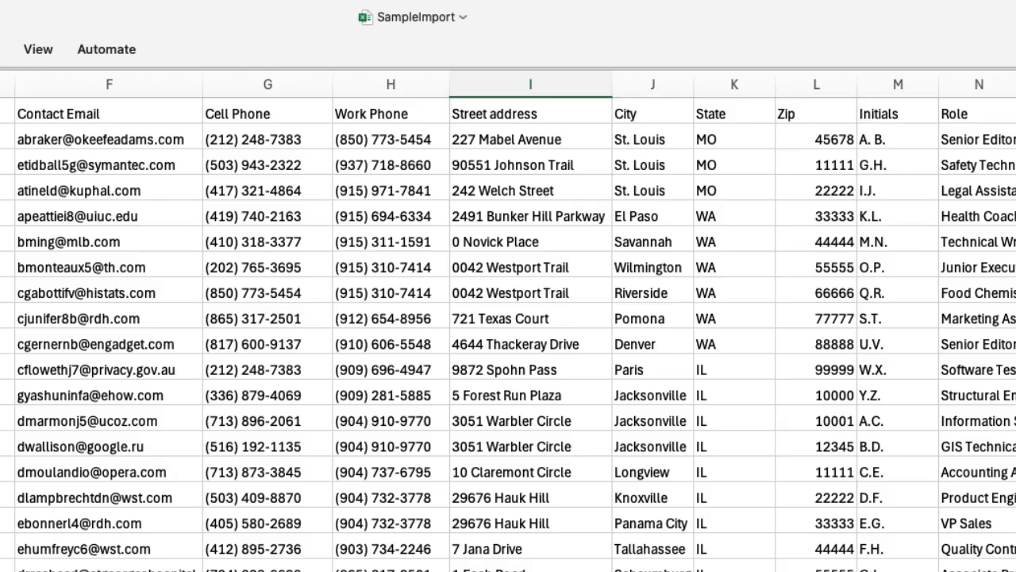
Step: Delete the Initials column from the SampleImport spreadsheet
scroll(508, 317, right, 5)
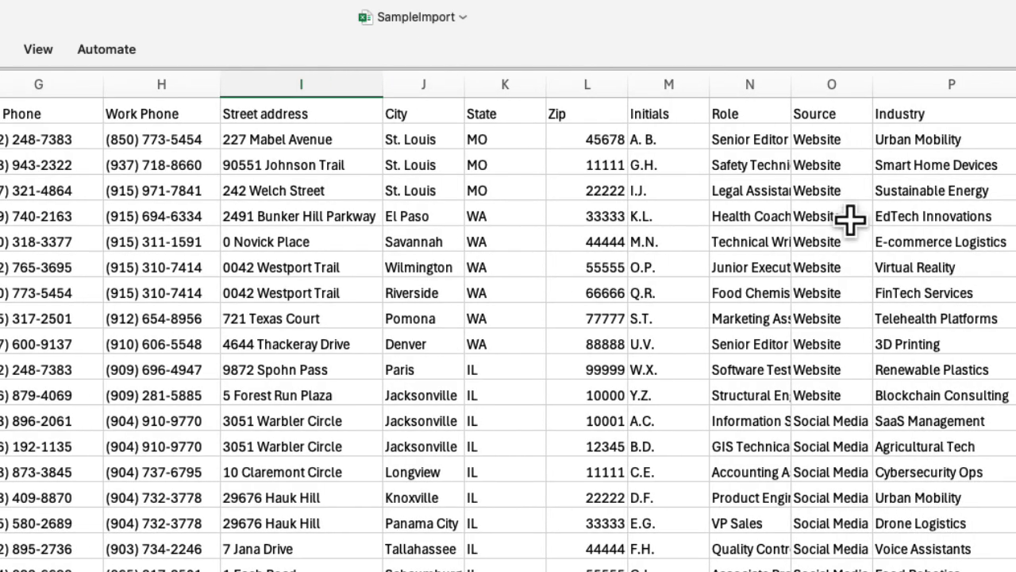
click(680, 84)
right_click(682, 84)
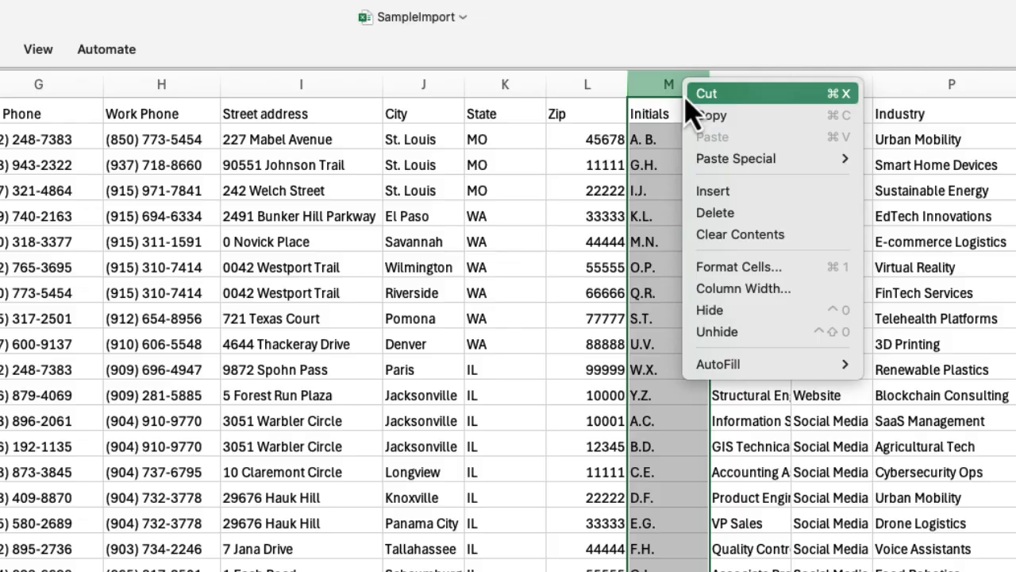
click(708, 212)
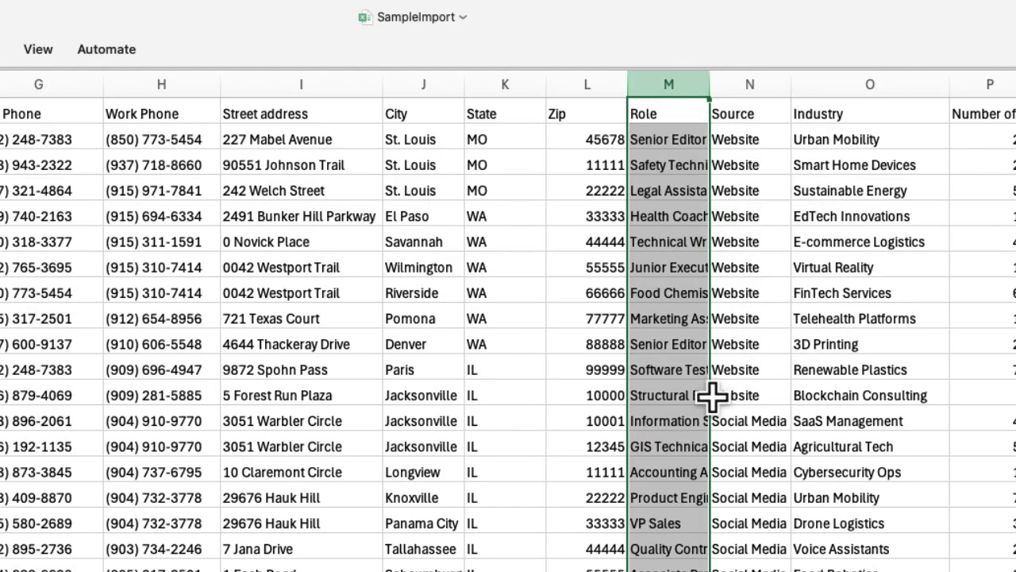
click(752, 546)
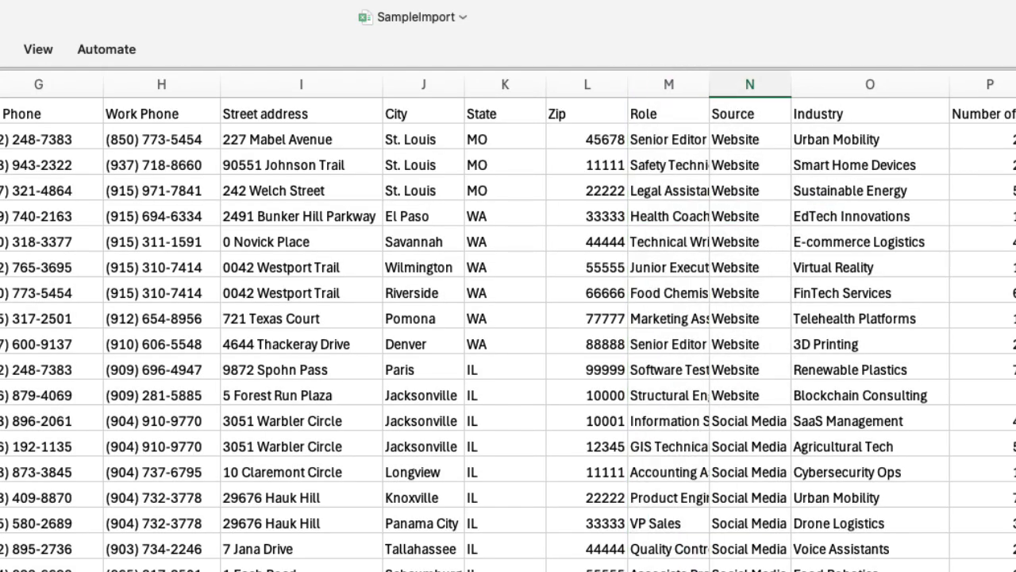
scroll(508, 317, left, 6)
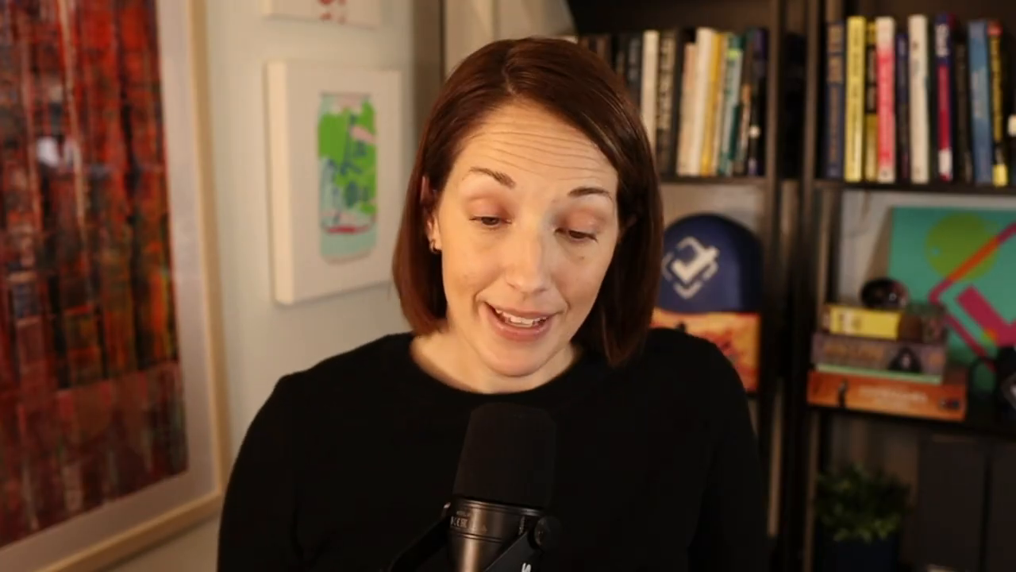
Step: Open the bulk contact import page in Less Annoying CRM
click(43, 151)
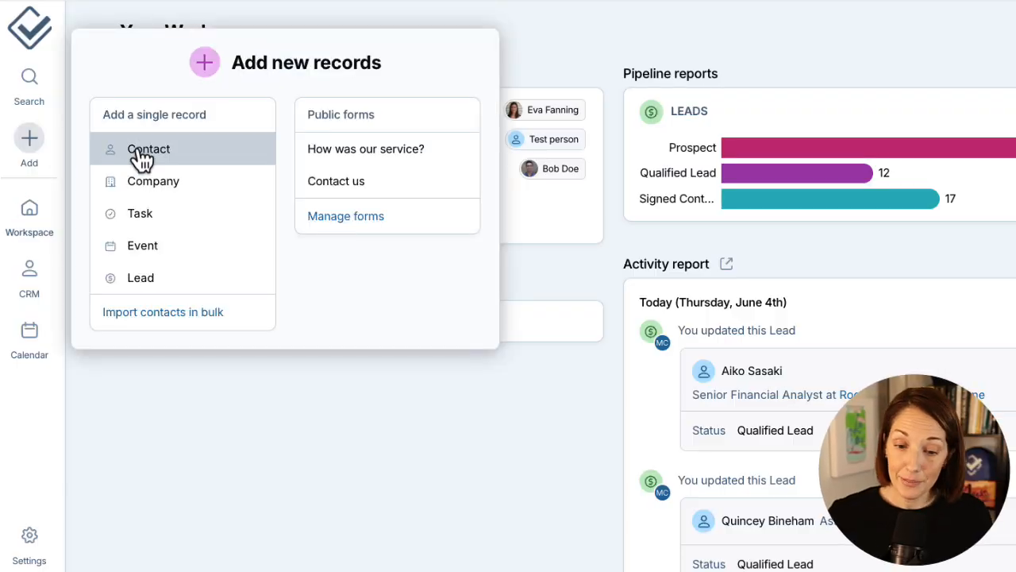
click(218, 320)
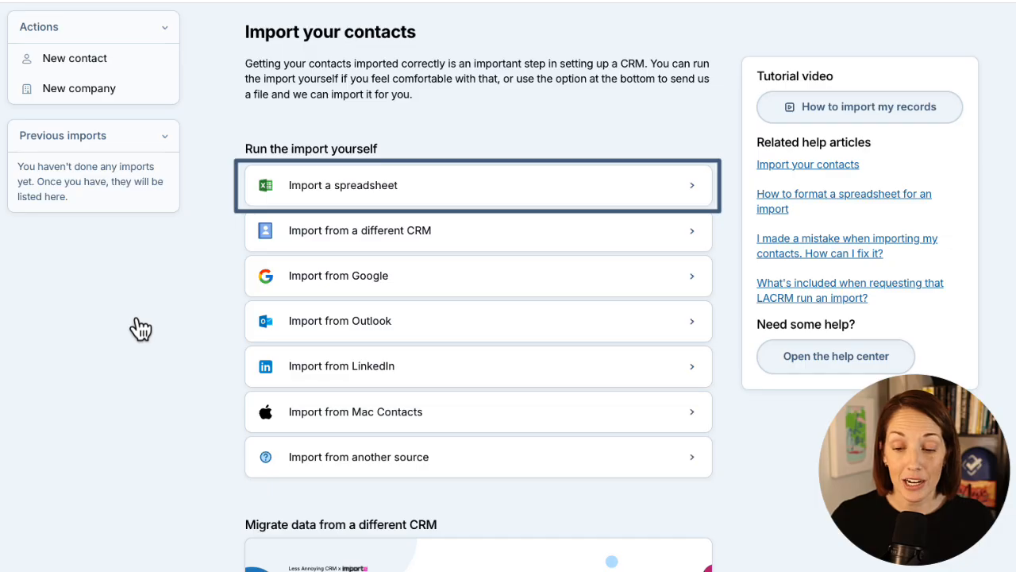
Step: Review the options for importing contacts from Google, including the recommended direct import, and close them
click(413, 288)
drag(498, 187, 254, 194)
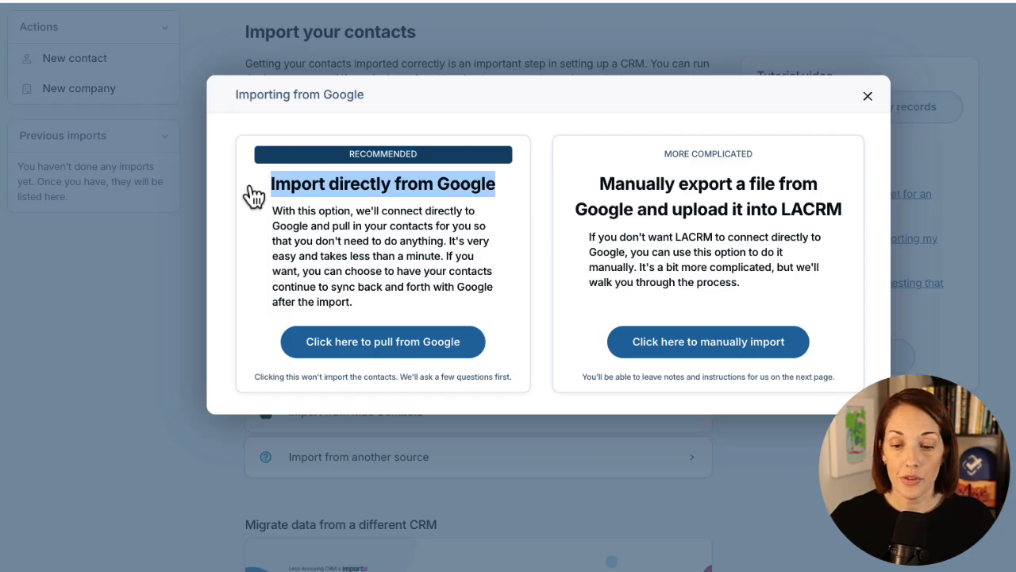
click(254, 194)
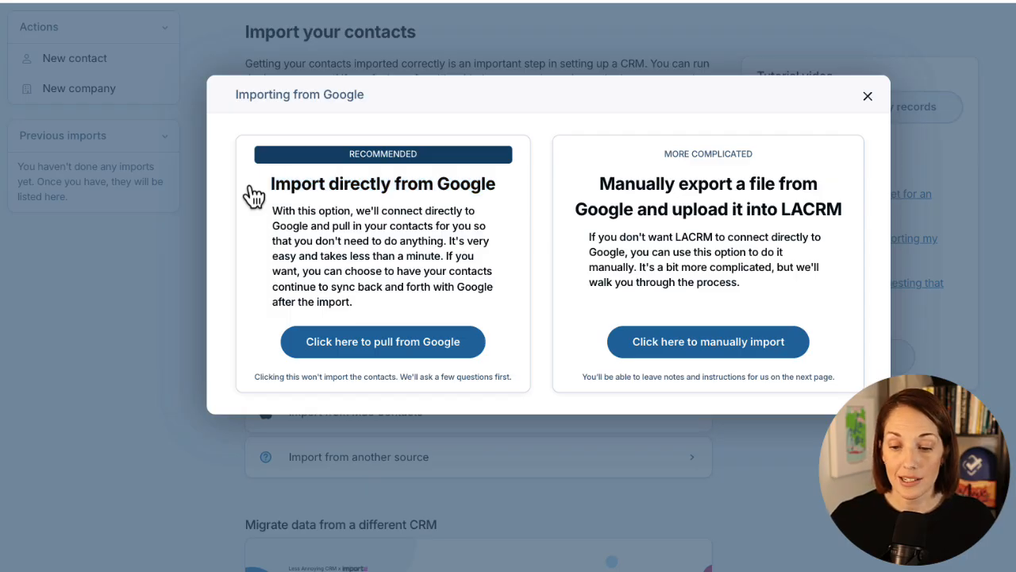
click(867, 98)
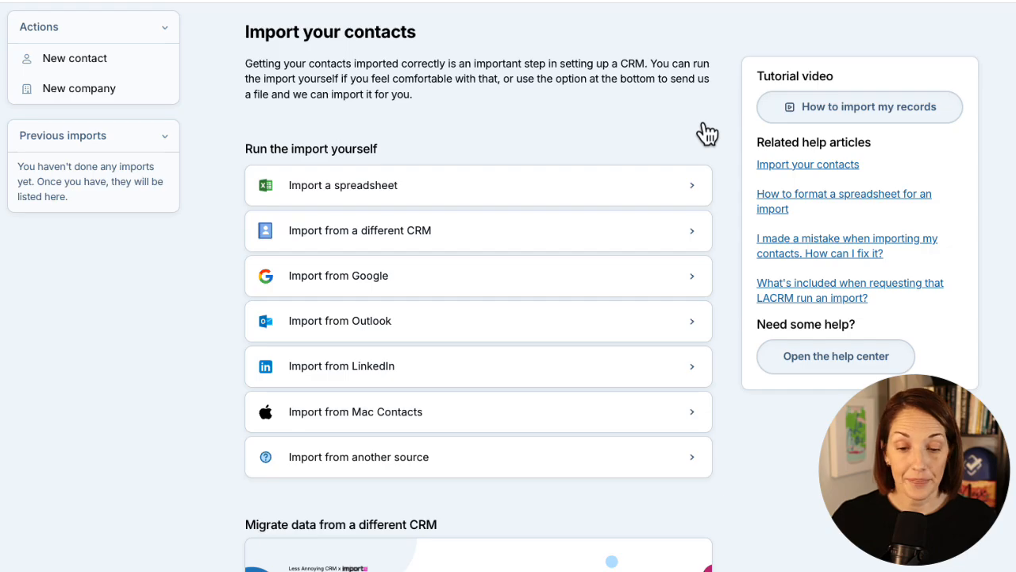
Step: Upload SampleImport.xlsx as a spreadsheet import and set it to contain both contact and company names
click(593, 200)
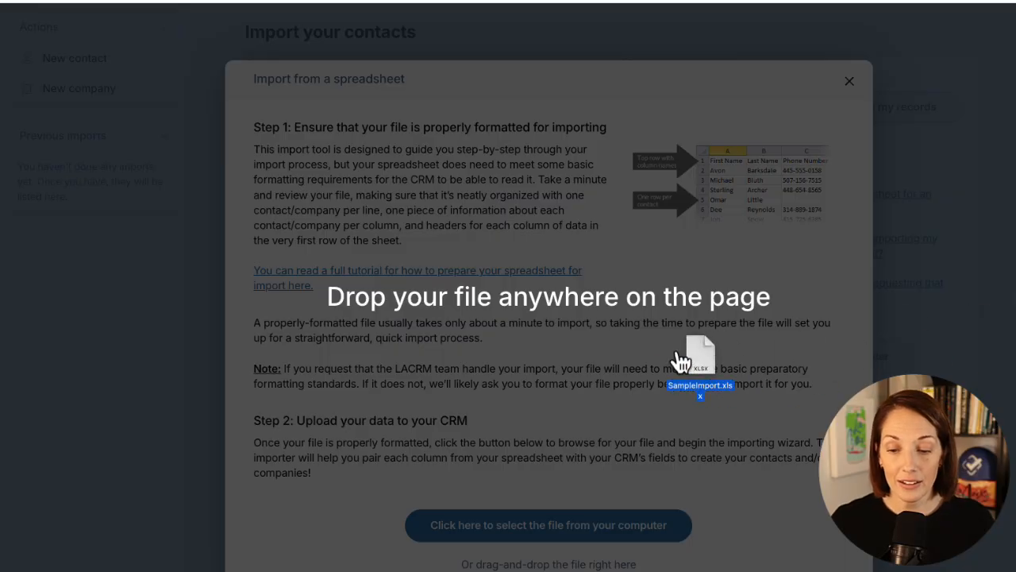
drag(680, 357, 614, 348)
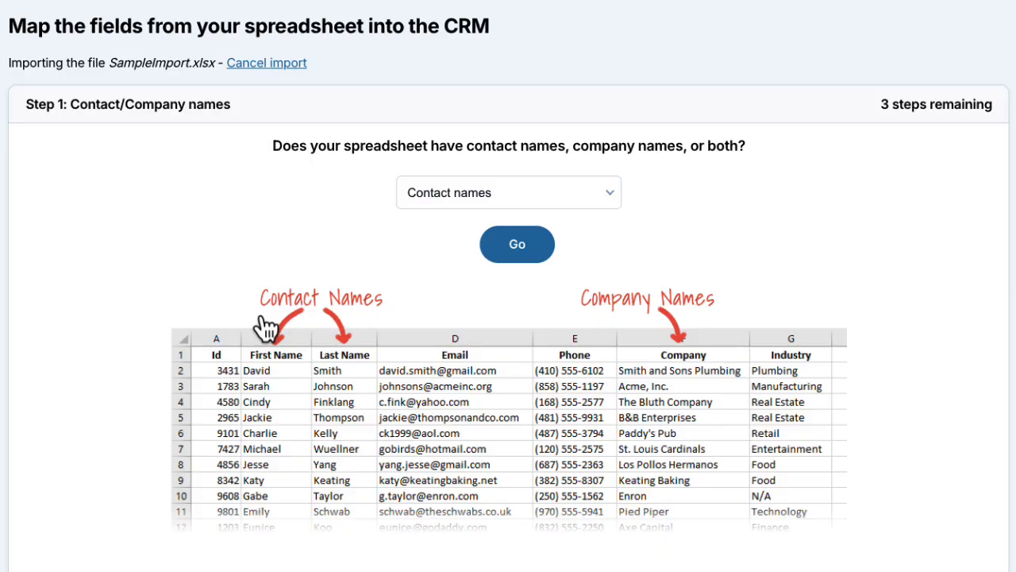
click(466, 197)
click(464, 232)
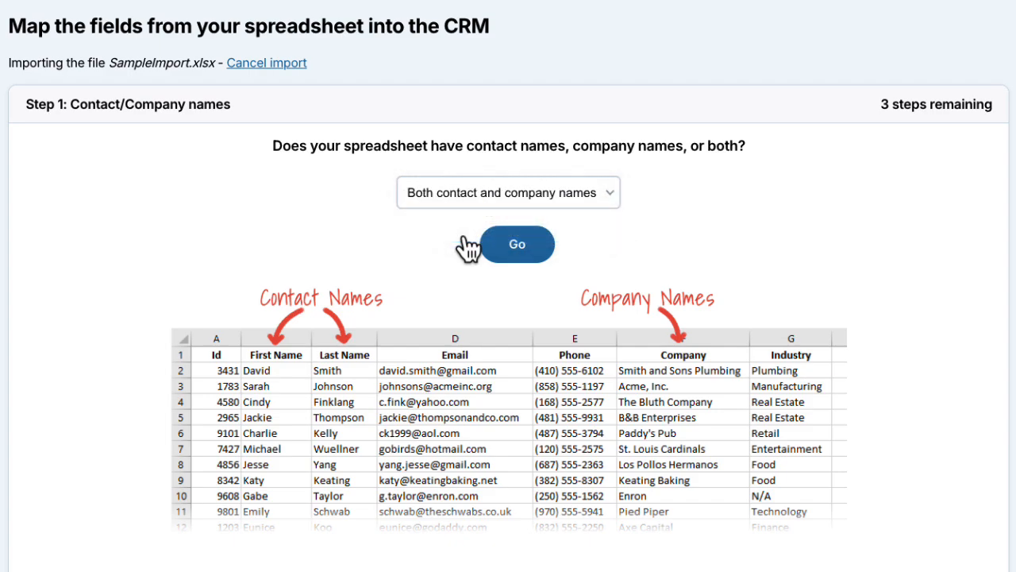
click(521, 246)
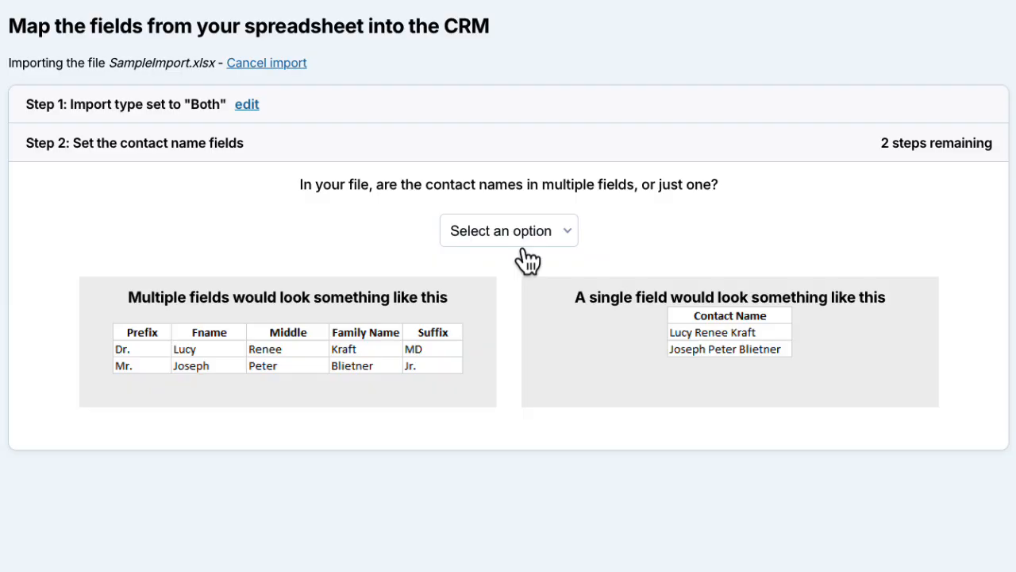
Step: Set the contact names as multiple fields with the suggested mapping and confirm Company as the company name field
click(556, 231)
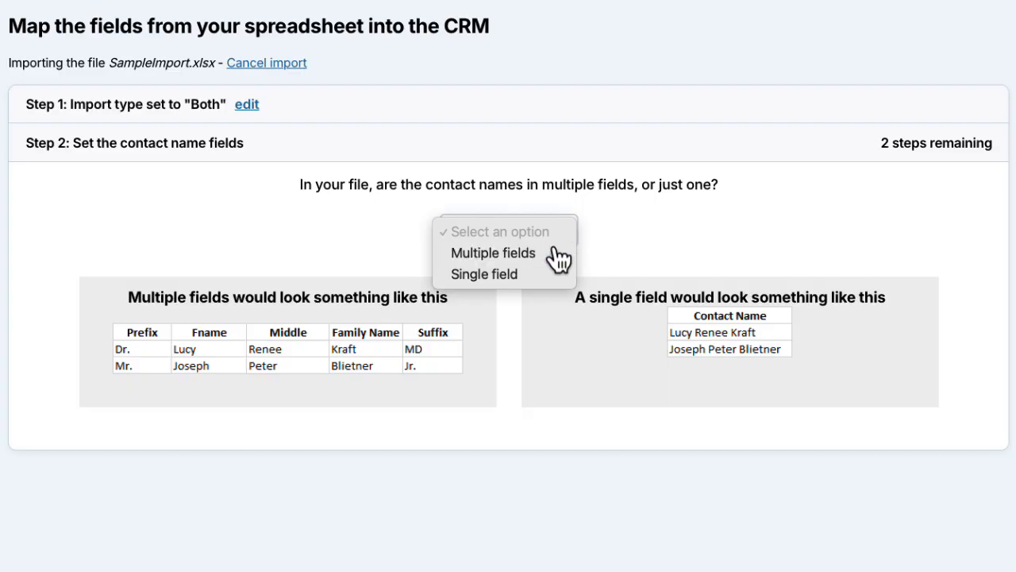
click(557, 251)
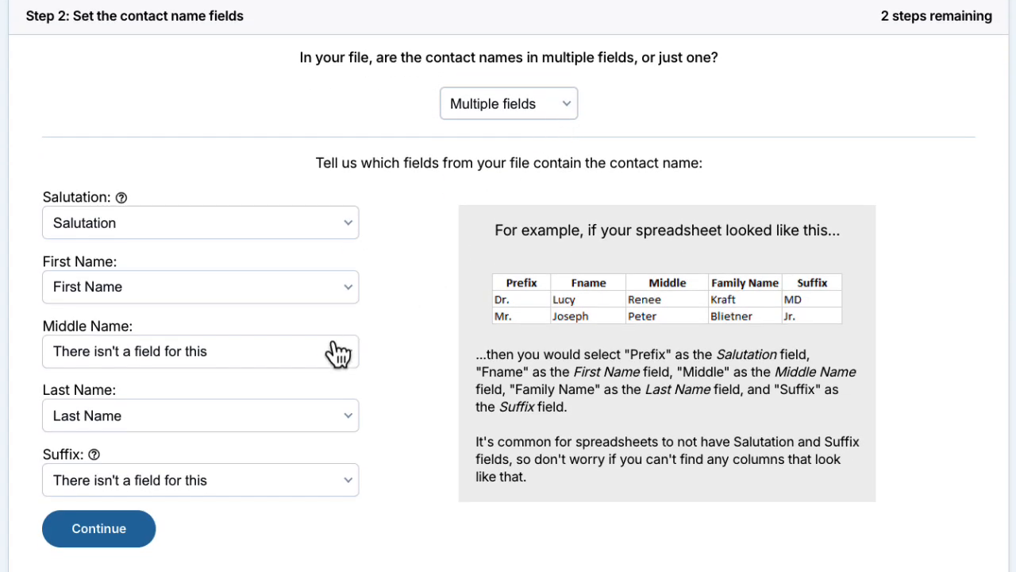
click(339, 461)
click(340, 416)
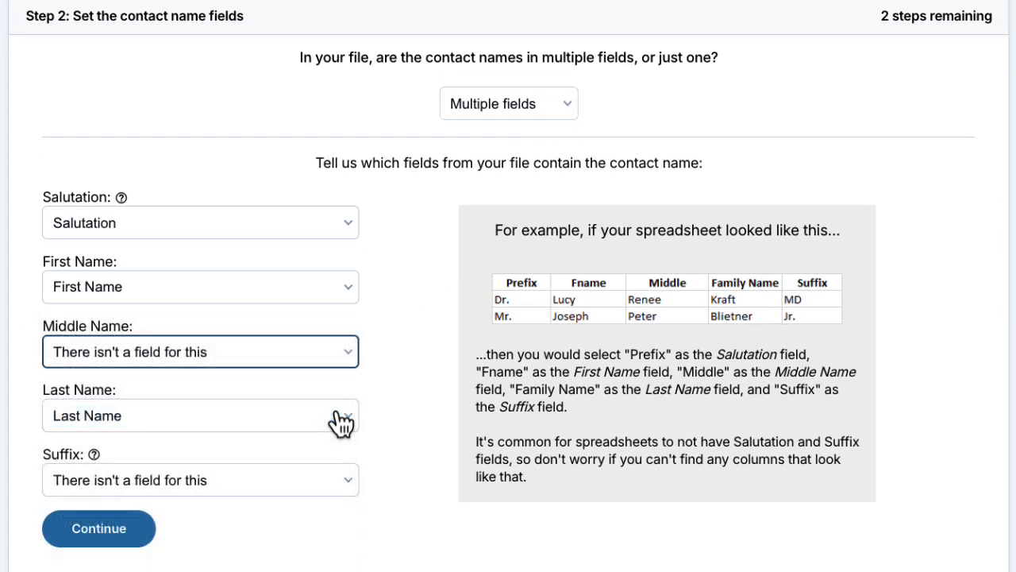
click(103, 529)
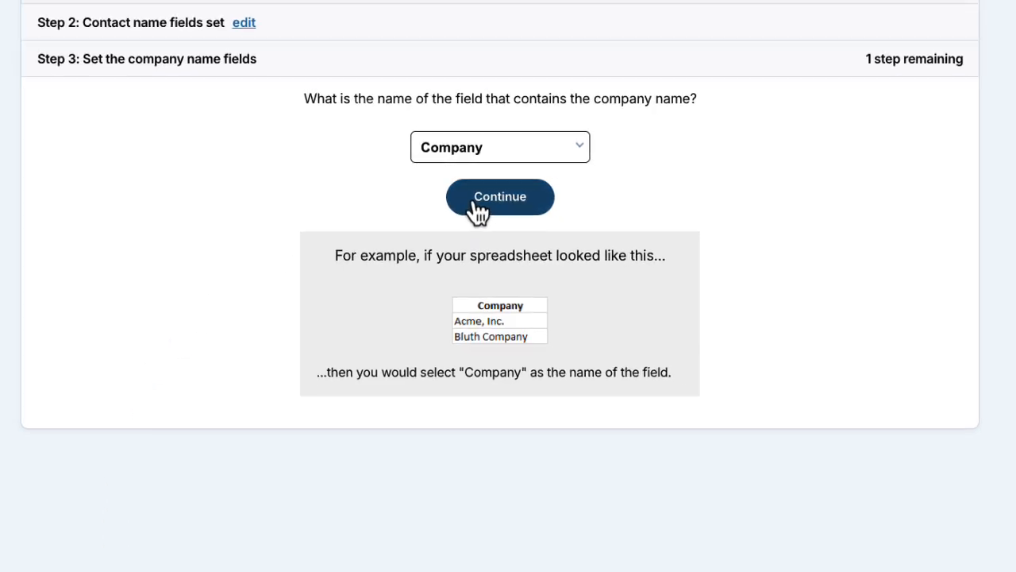
click(475, 200)
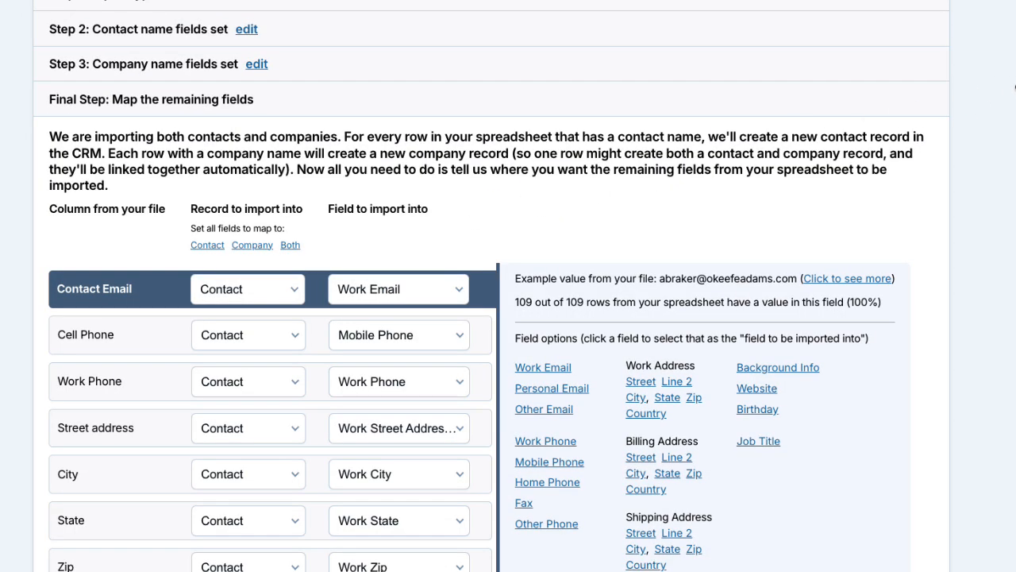
Step: Set the Street address column to import into both contact and company records, keeping the work street address field
scroll(492, 287, down, 5)
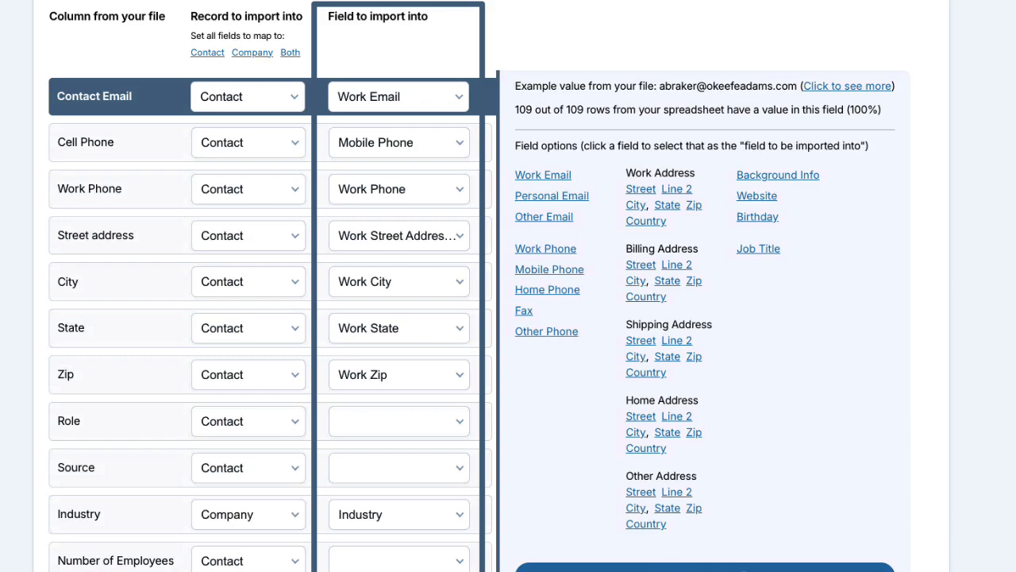
scroll(509, 317, down, 1)
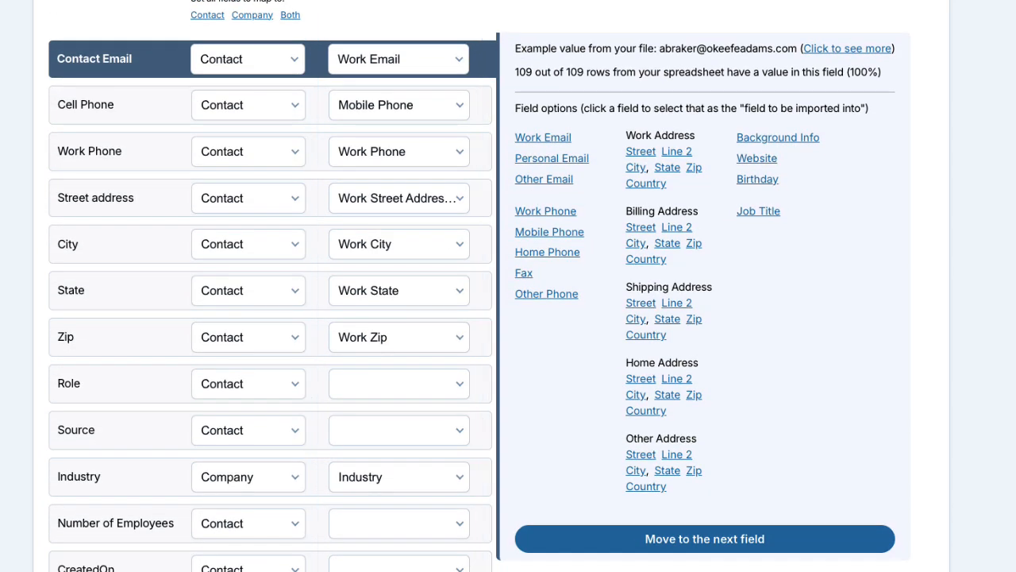
click(136, 205)
click(263, 209)
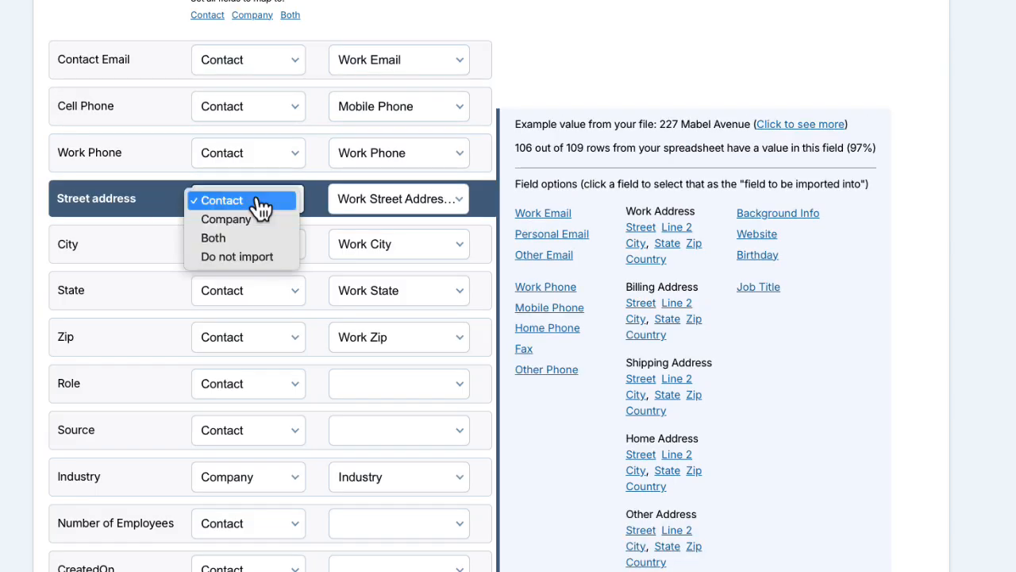
click(270, 241)
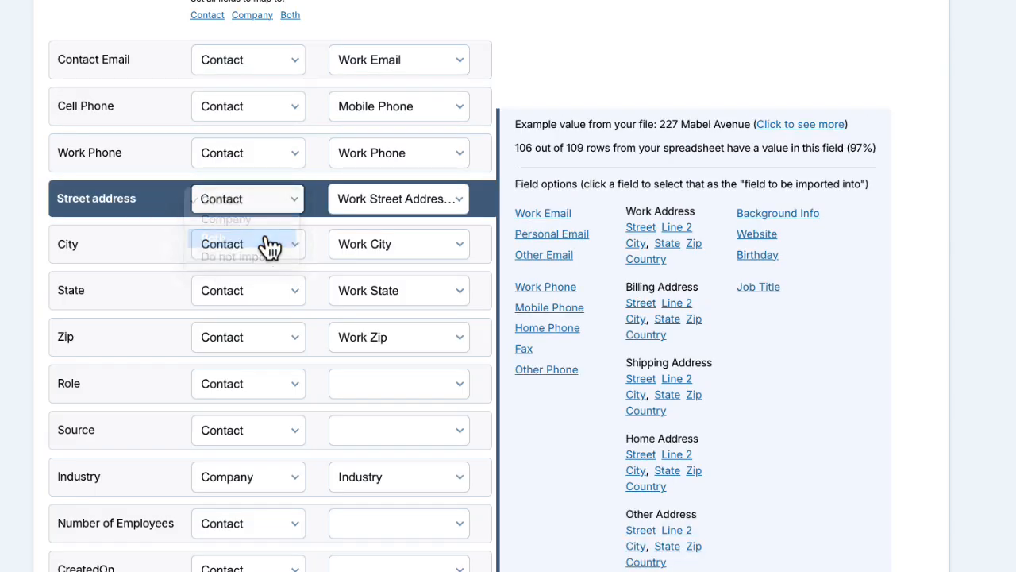
click(408, 208)
click(413, 205)
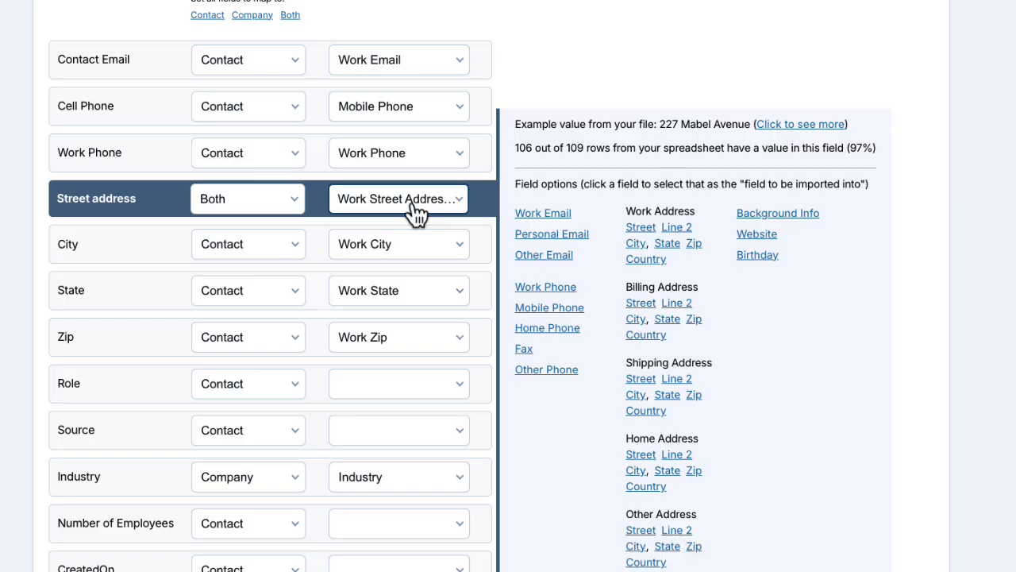
Step: Set the City, State and Zip columns to import into both contact and company records
click(248, 255)
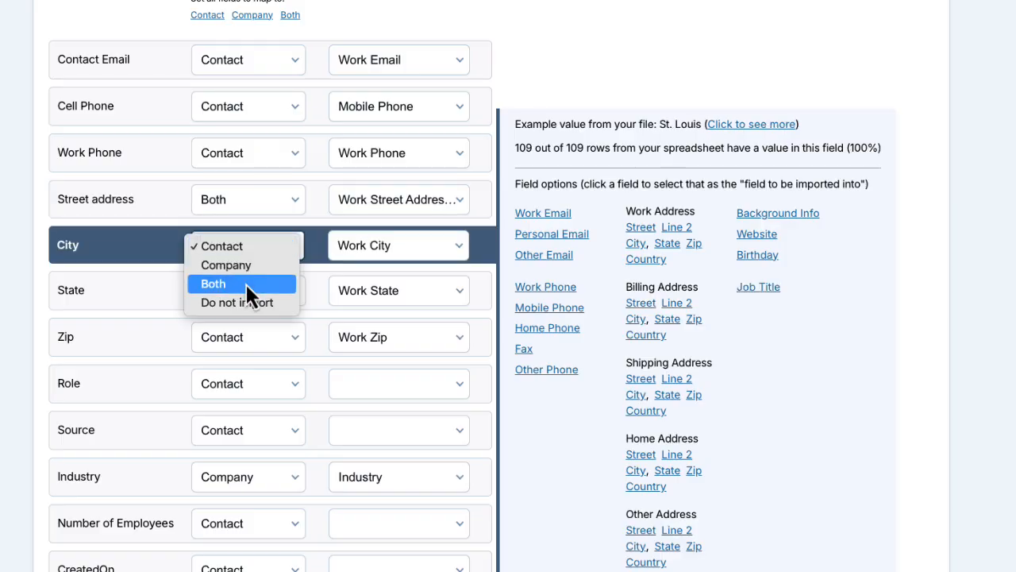
click(245, 282)
click(241, 289)
click(247, 329)
click(245, 334)
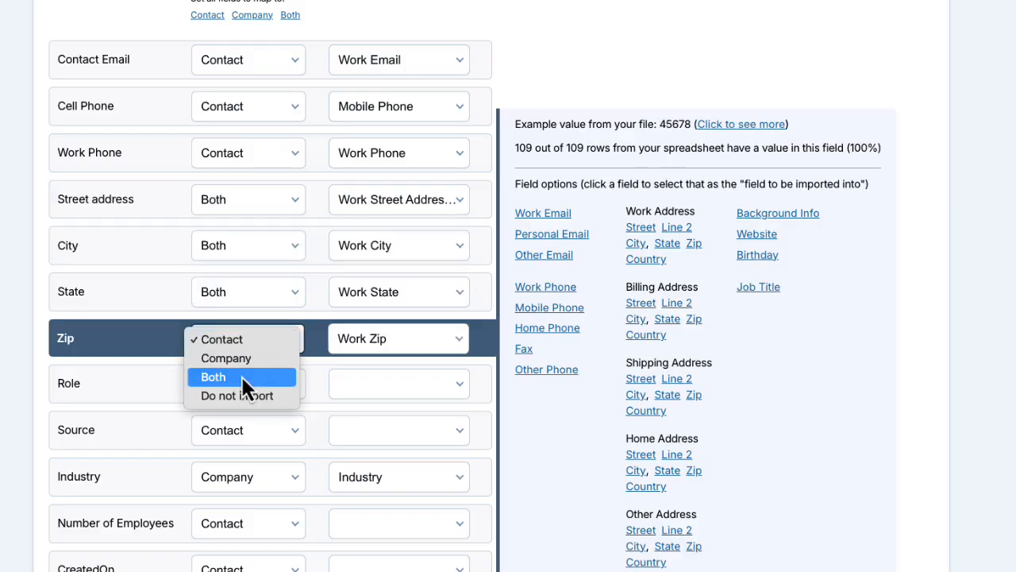
click(243, 376)
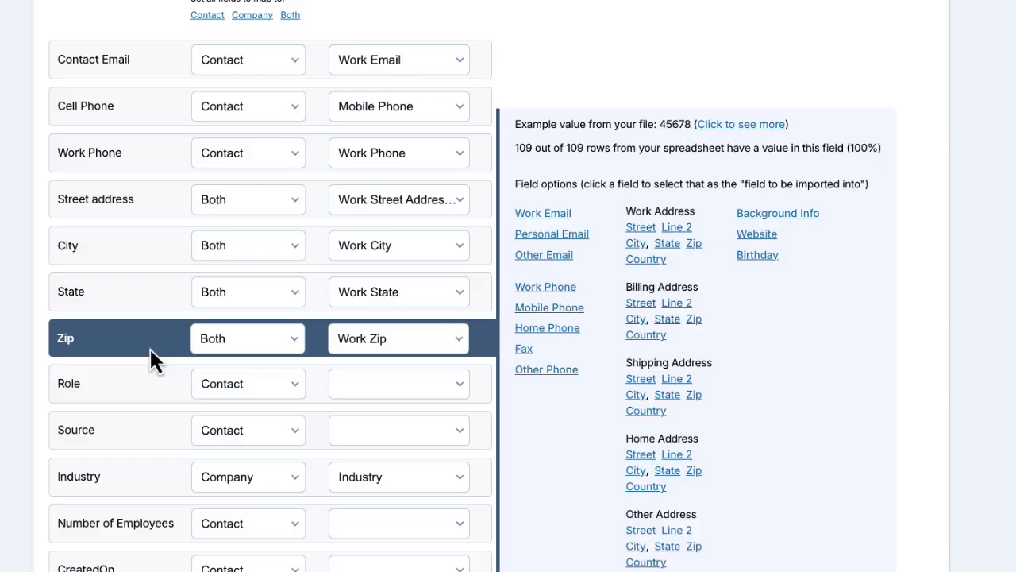
Step: Map the Role column to the Job Title field of the contact record
click(214, 382)
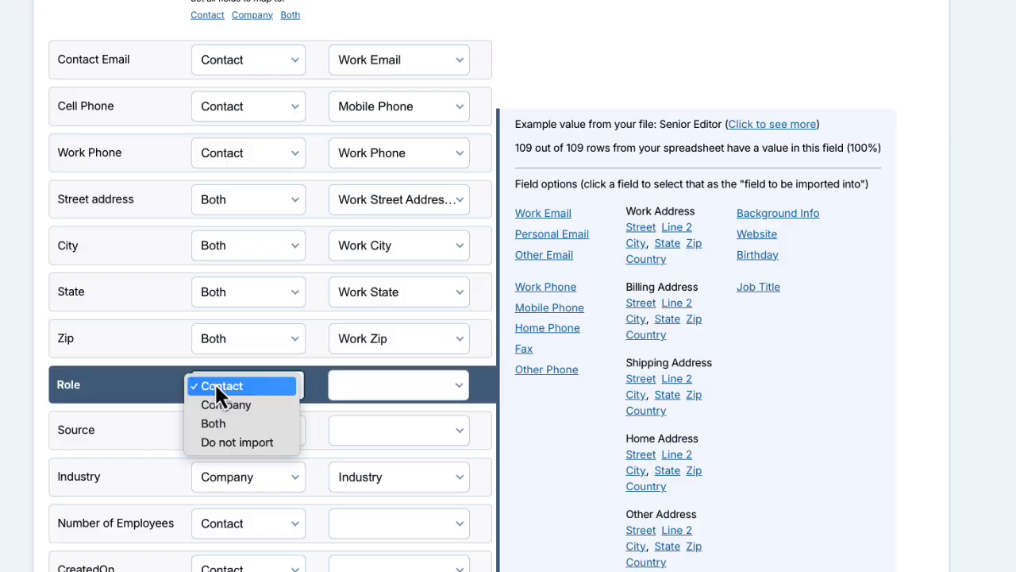
click(215, 384)
click(407, 388)
scroll(408, 429, down, 10)
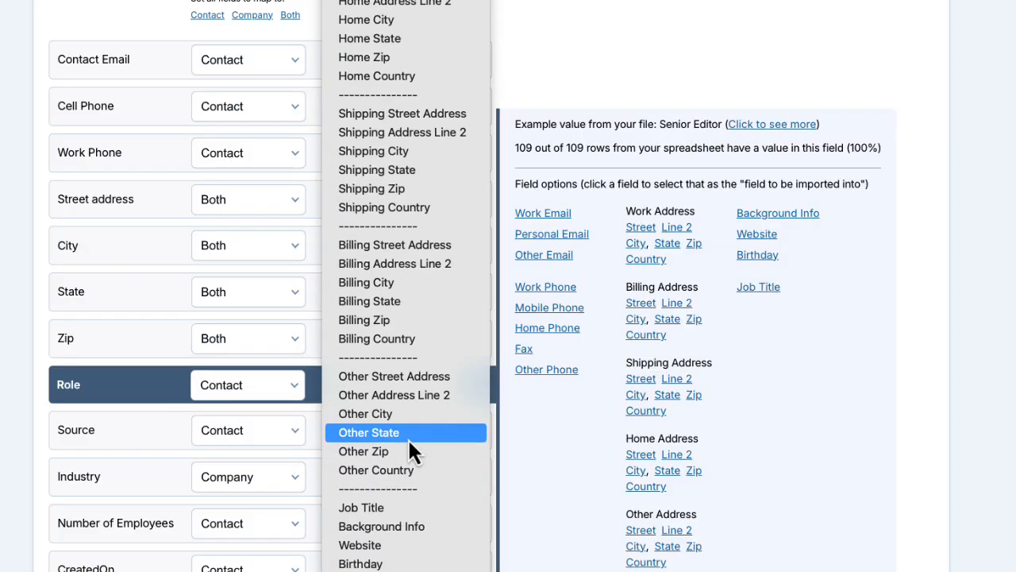
click(407, 508)
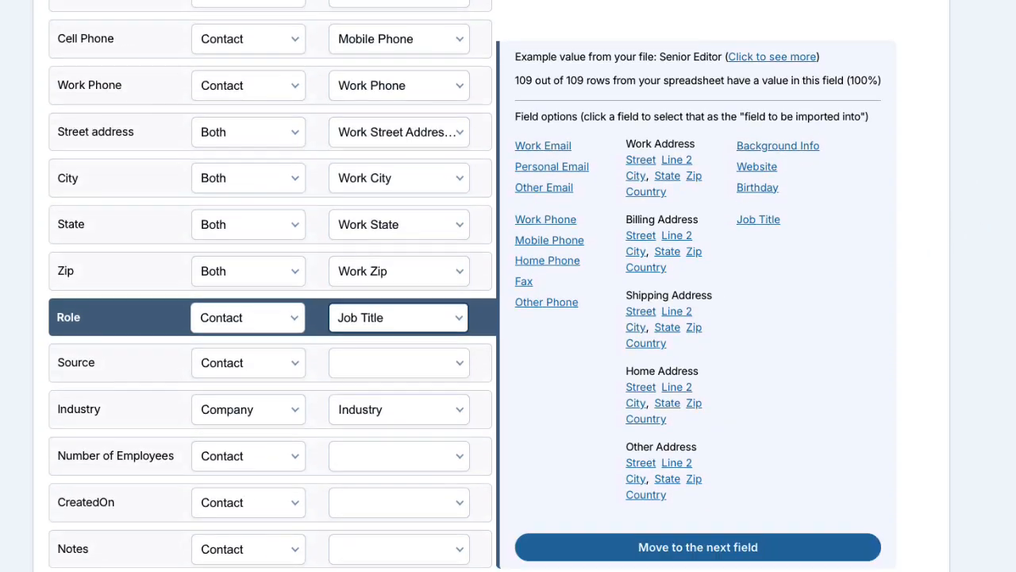
Step: Create a custom contact field named Source as a single-line text box for the unmapped Source column
scroll(564, 304, down, 5)
click(138, 231)
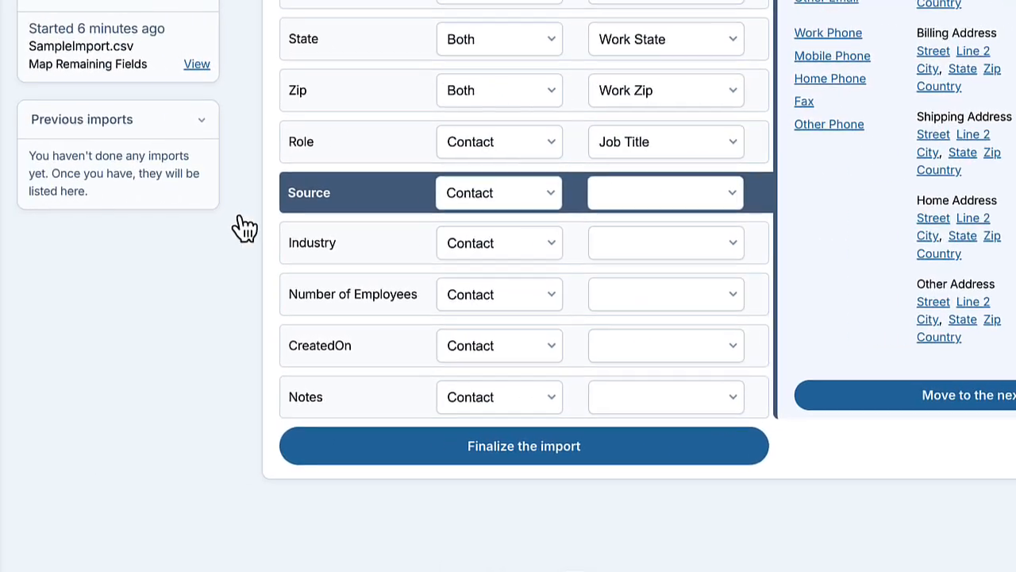
click(47, 419)
click(173, 285)
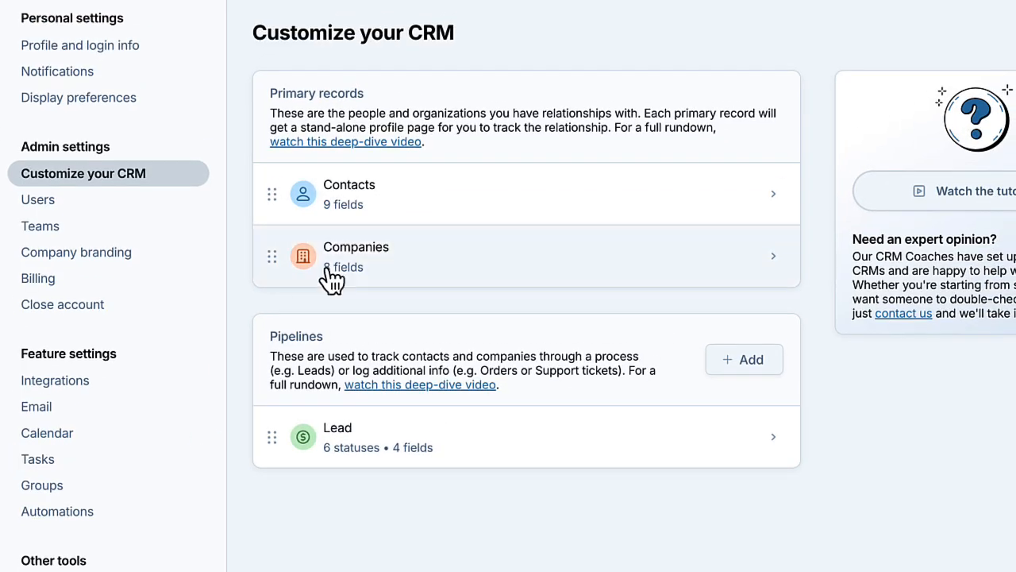
click(420, 199)
click(386, 159)
text(Source)
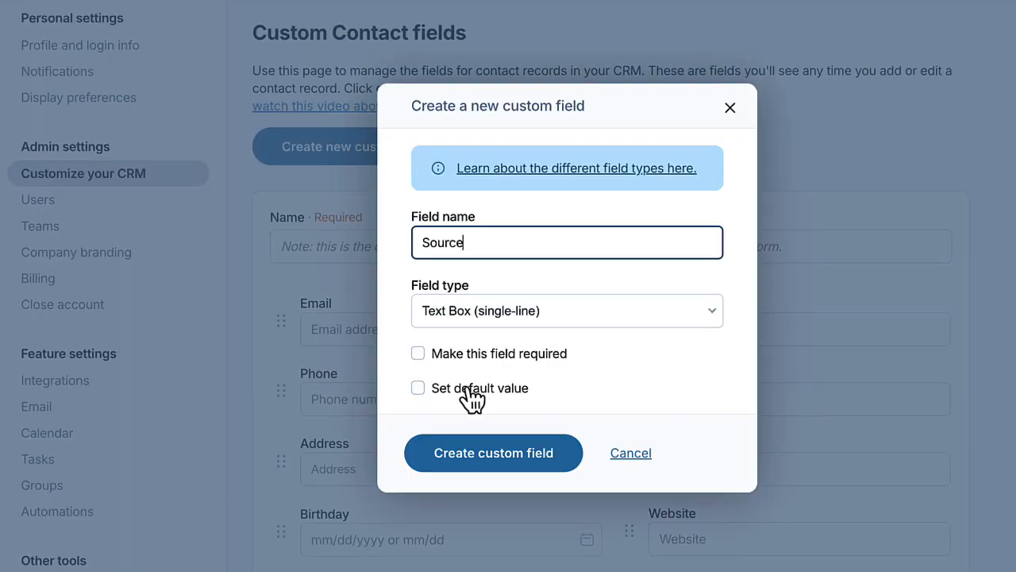
click(485, 453)
Step: Return to the bulk contact import page and reopen the SampleImport.csv import that is in progress at its field mapping
click(37, 159)
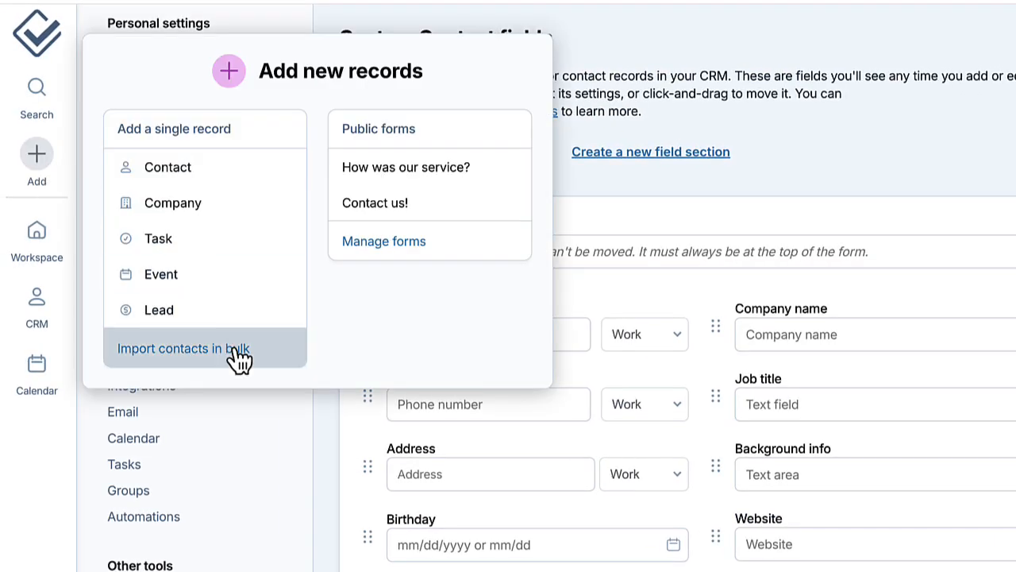
click(238, 359)
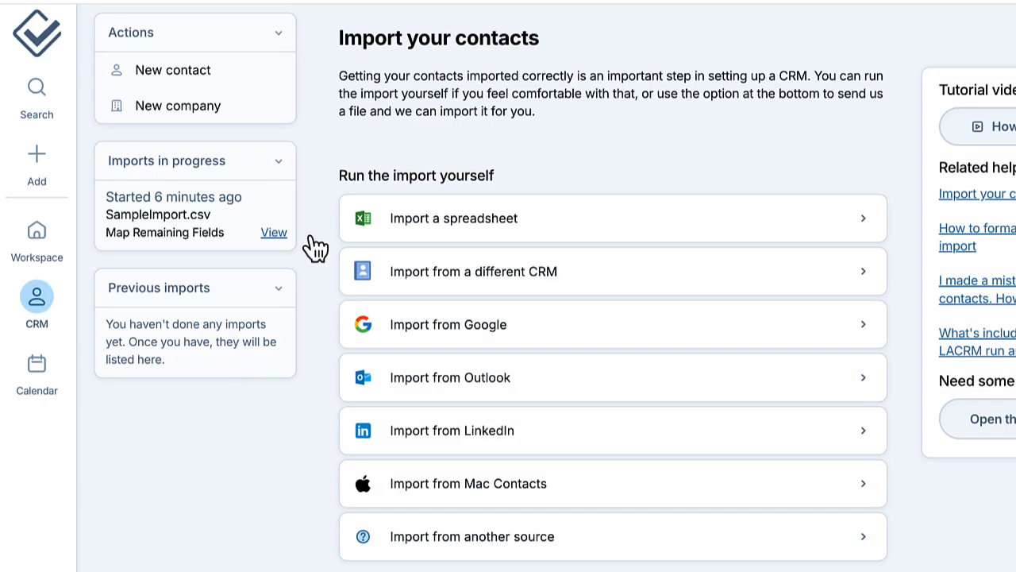
click(275, 246)
scroll(341, 301, down, 6)
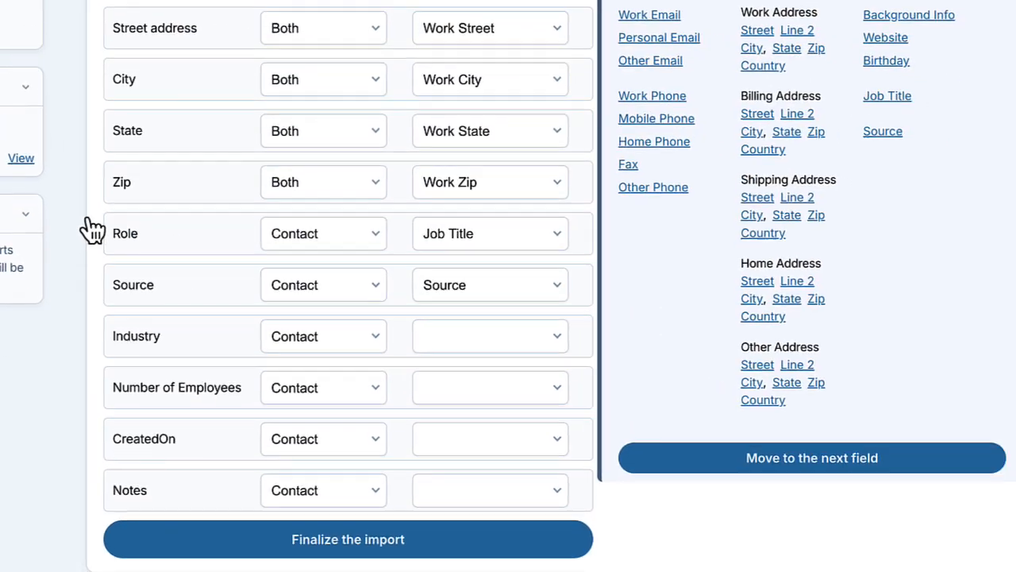
Step: Map the Source column to the custom Source field of the contact record
click(137, 298)
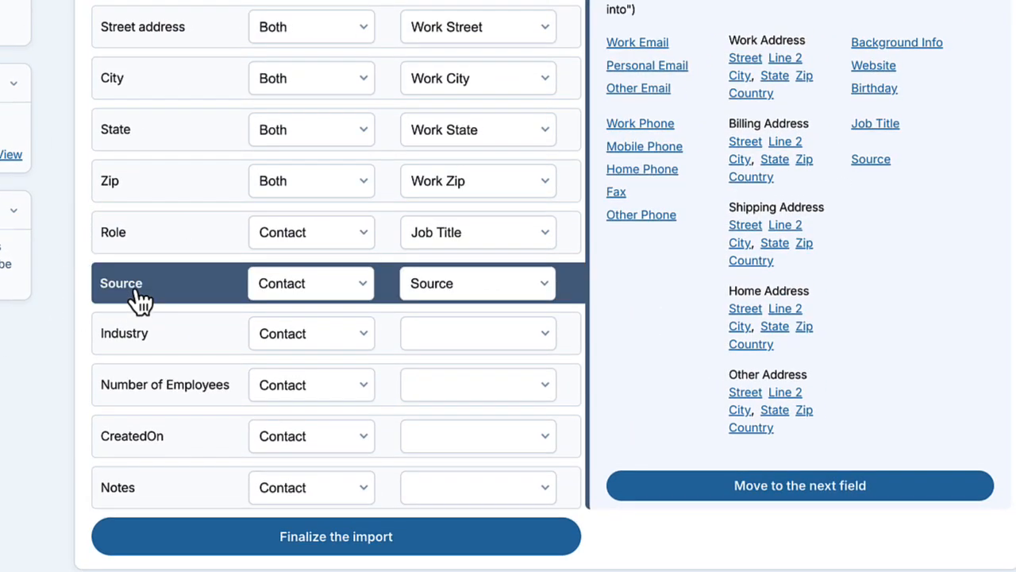
click(428, 288)
click(429, 286)
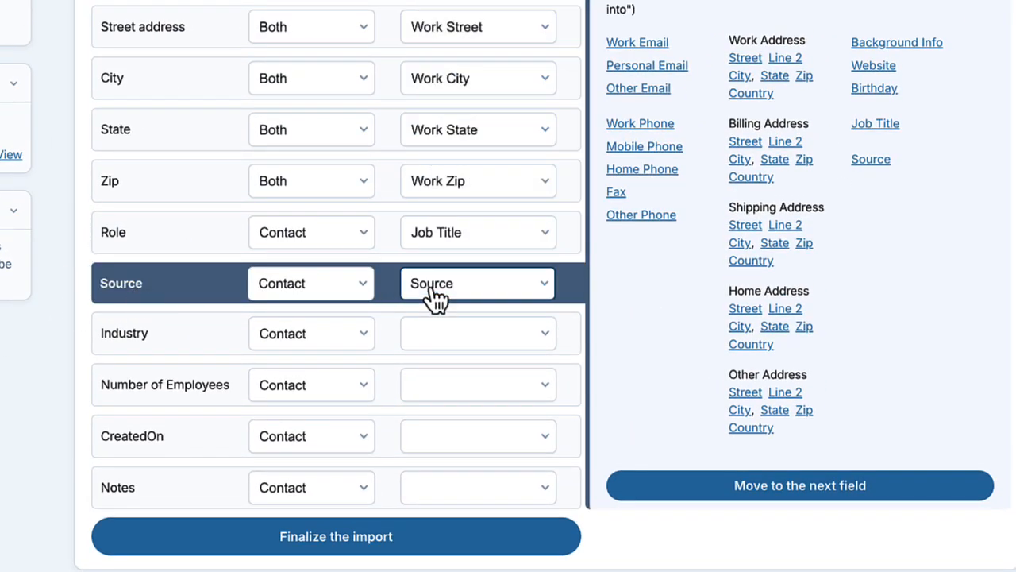
Step: Map the Industry and Number of Employees columns to the company record's Industry and # of employees fields
click(335, 341)
click(337, 356)
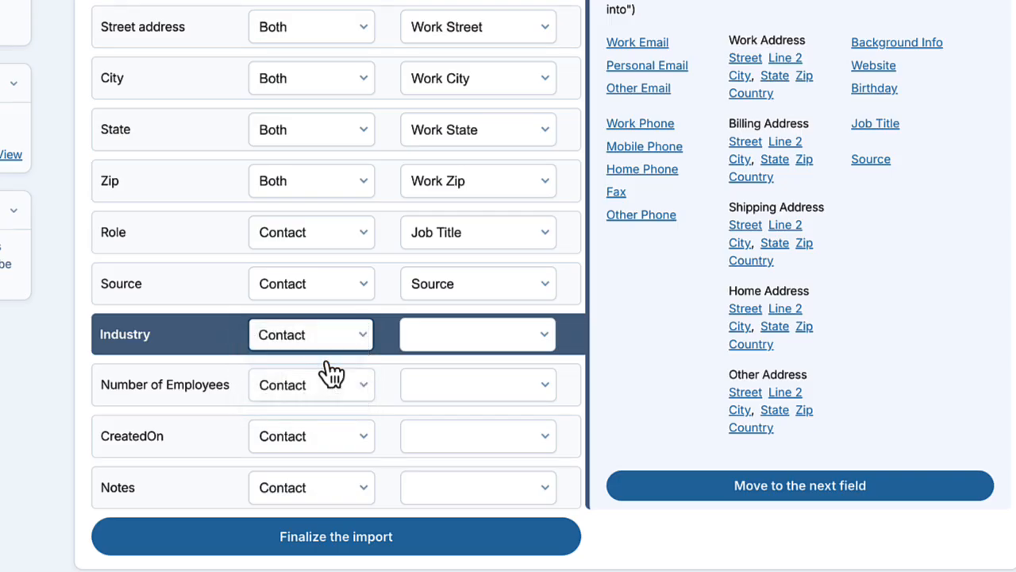
click(873, 151)
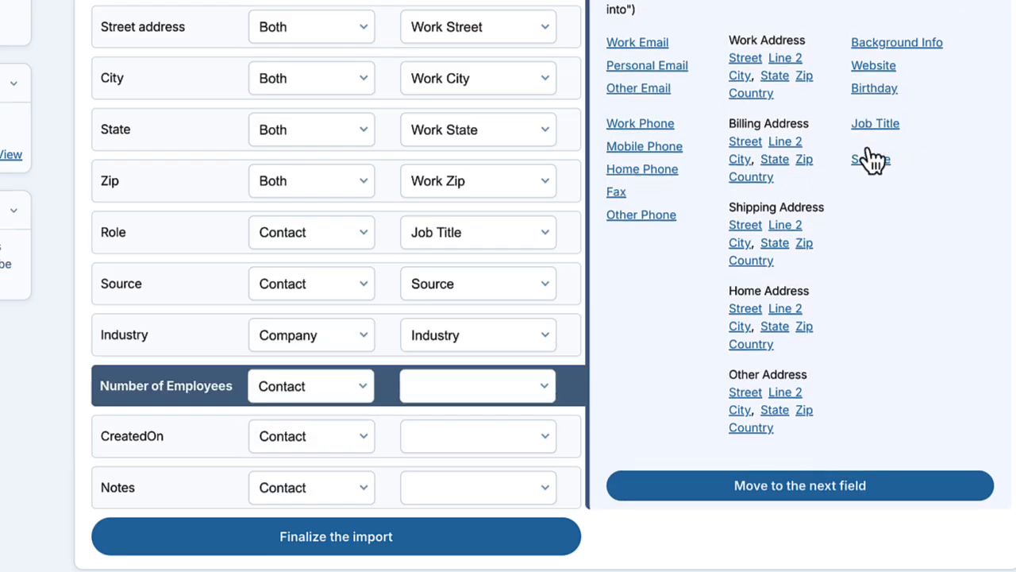
click(349, 389)
click(339, 408)
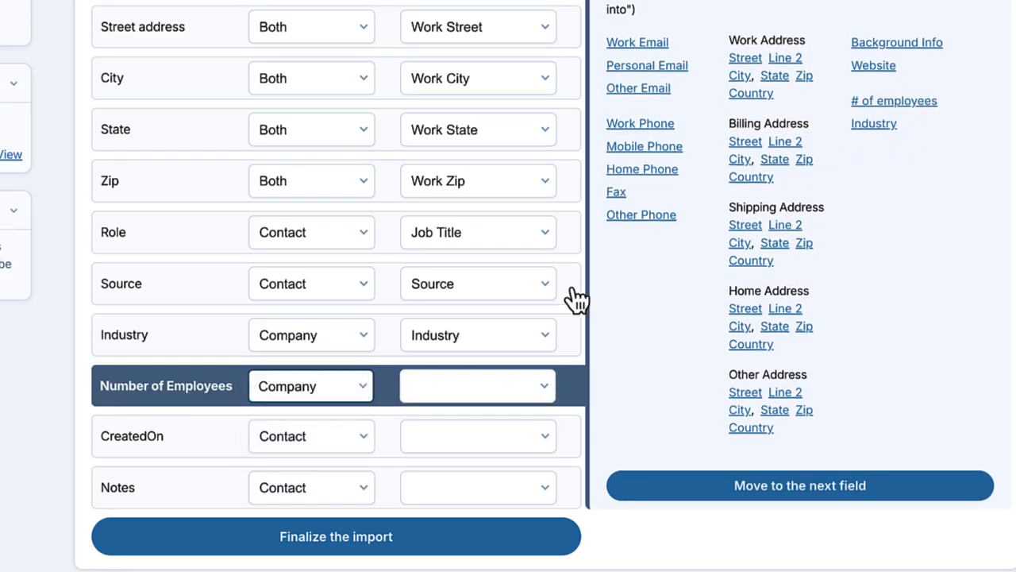
click(892, 103)
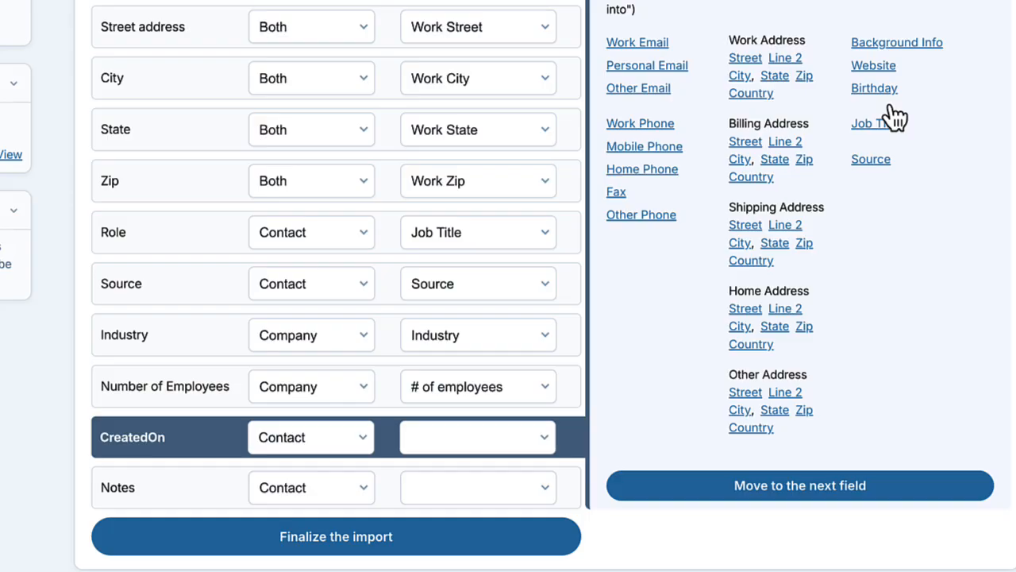
Step: Set the CreatedOn column to Do not import and map the Notes column to the contact's Background Info field
click(332, 446)
click(334, 502)
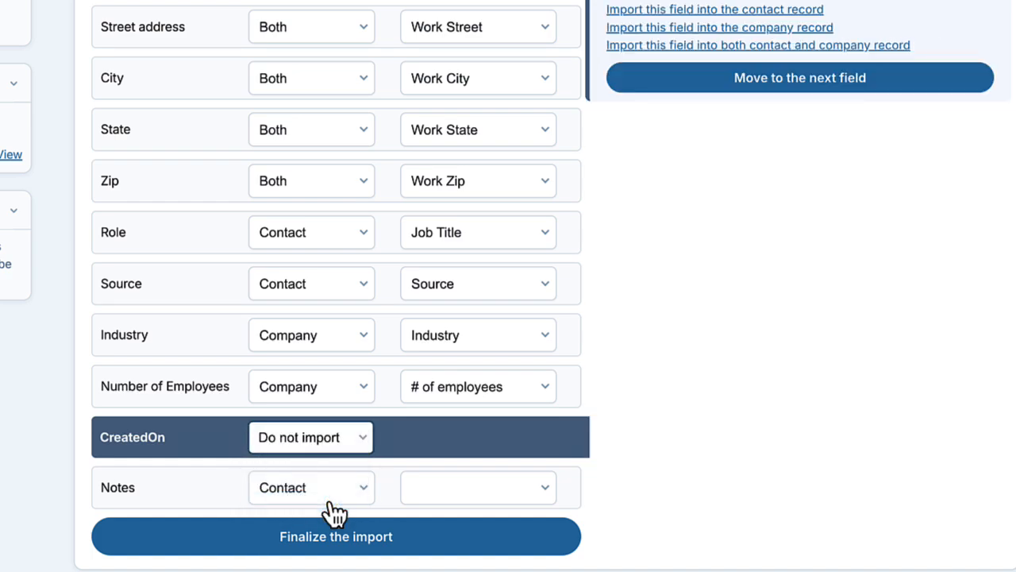
click(326, 498)
click(324, 500)
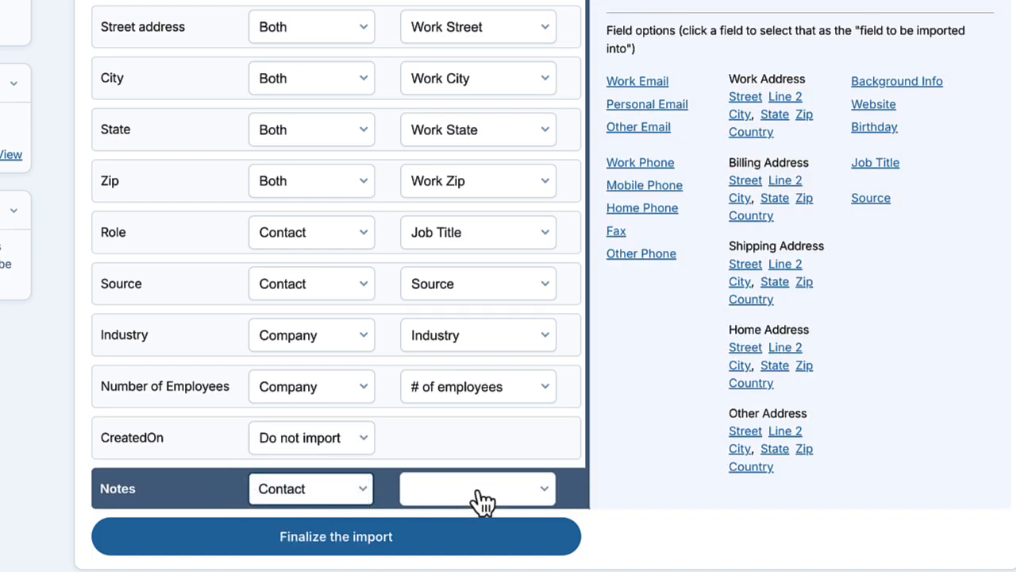
click(476, 493)
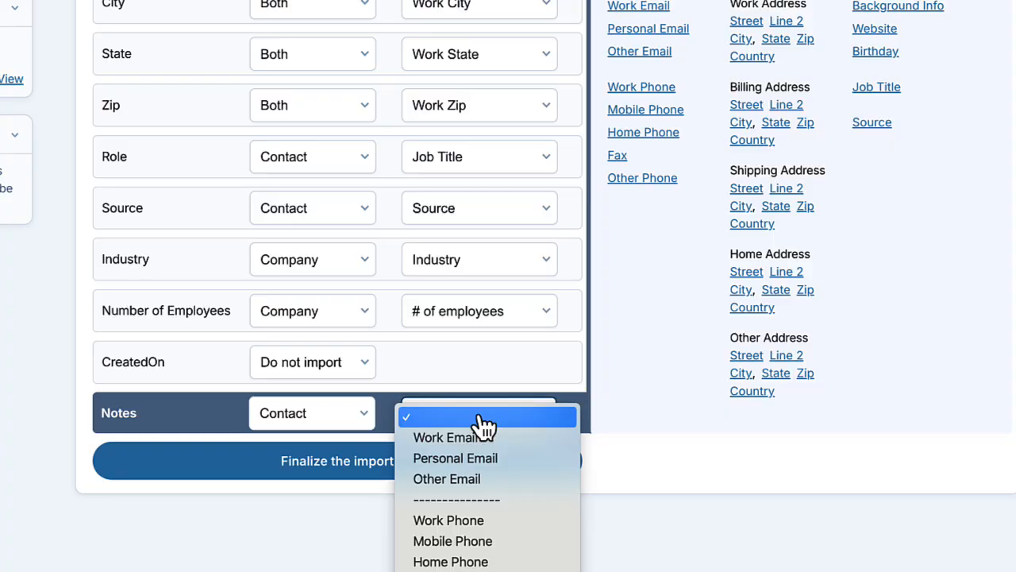
scroll(483, 426, down, 10)
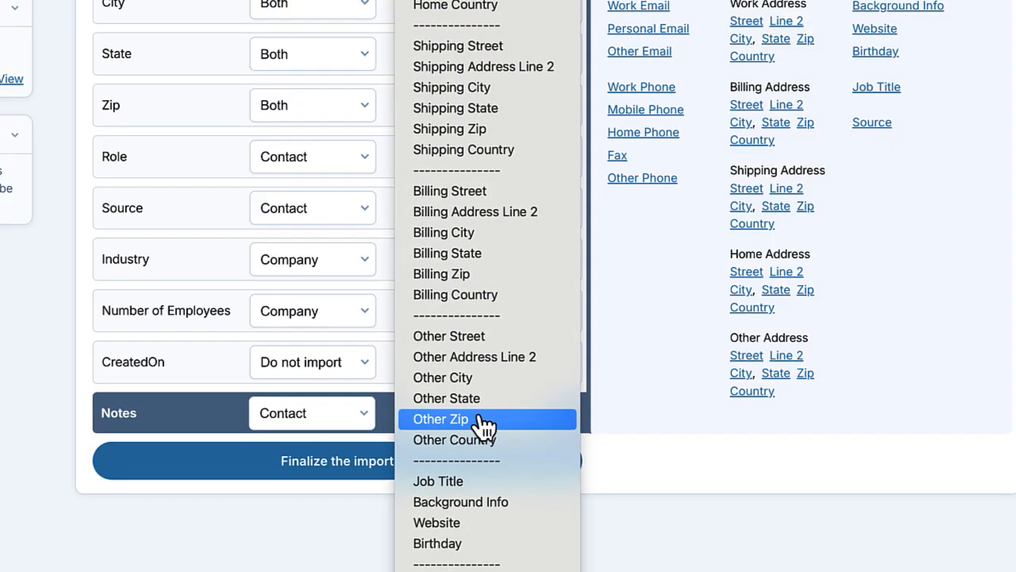
click(485, 502)
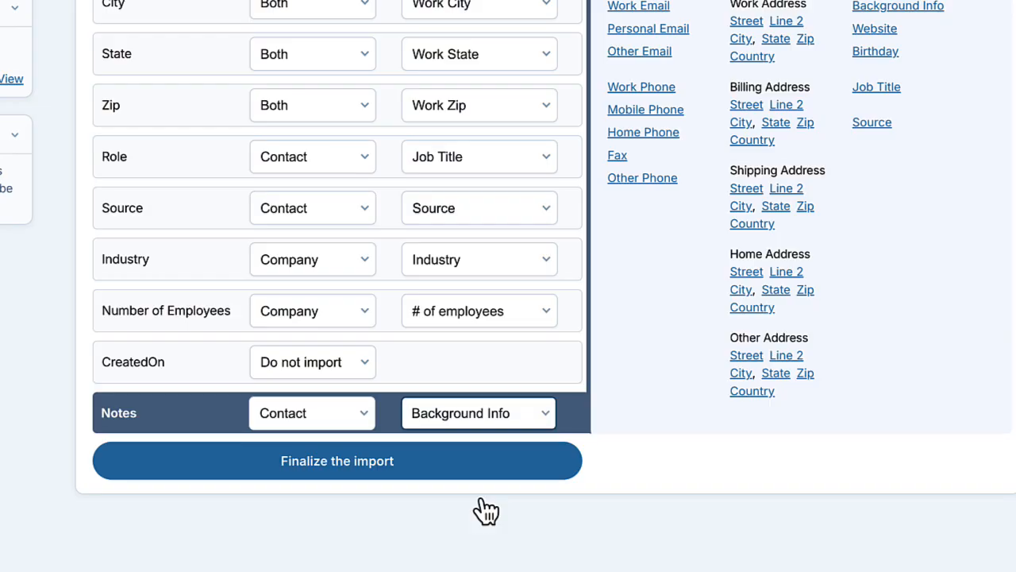
Step: Review the column mappings and finalize the import
scroll(460, 365, up, 3)
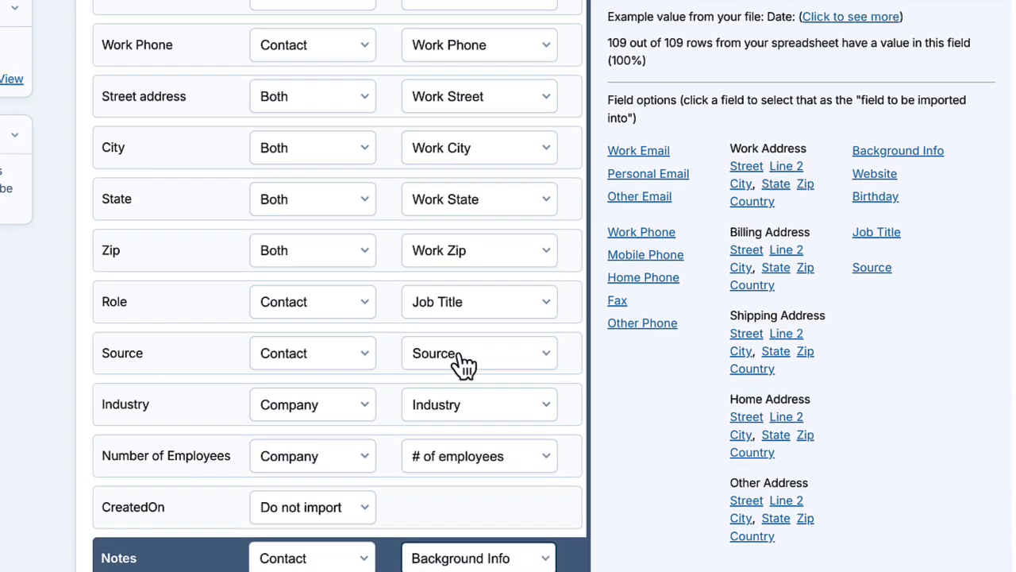
scroll(461, 363, down, 1)
scroll(464, 366, down, 2)
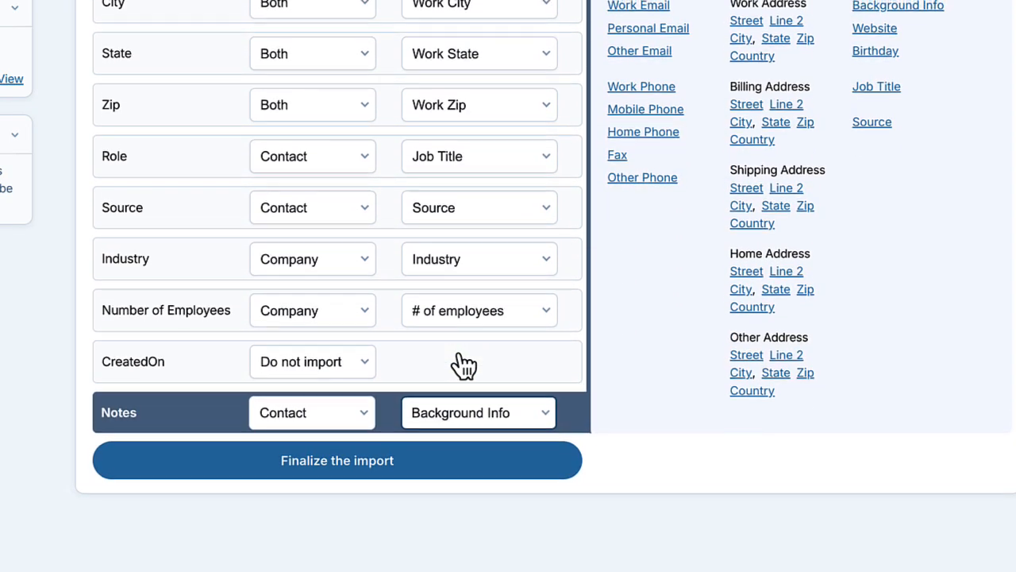
click(300, 464)
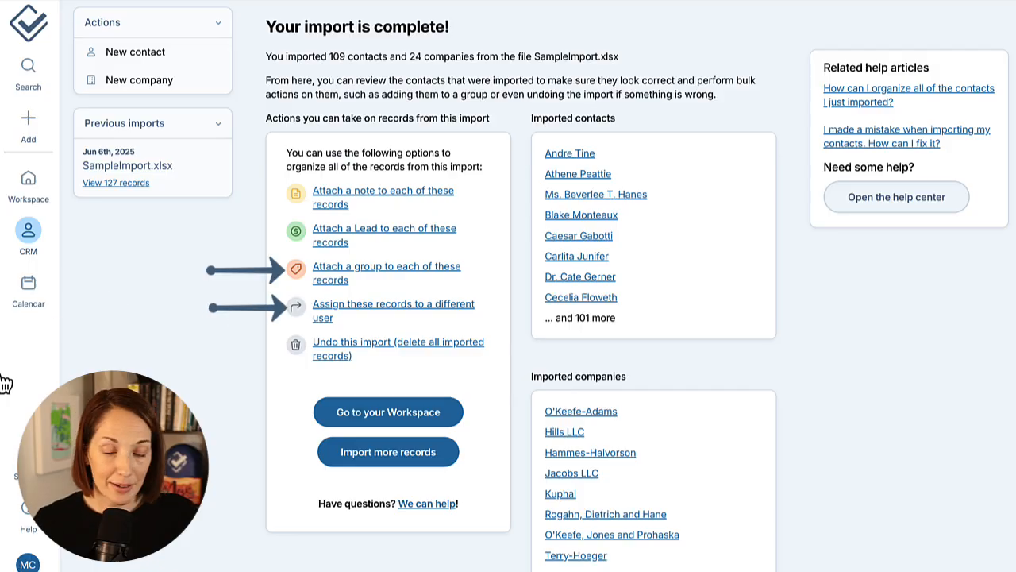
Step: Attach a Lead with status Prospect and source Website to only the imported contacts, and open the Leads board
click(333, 232)
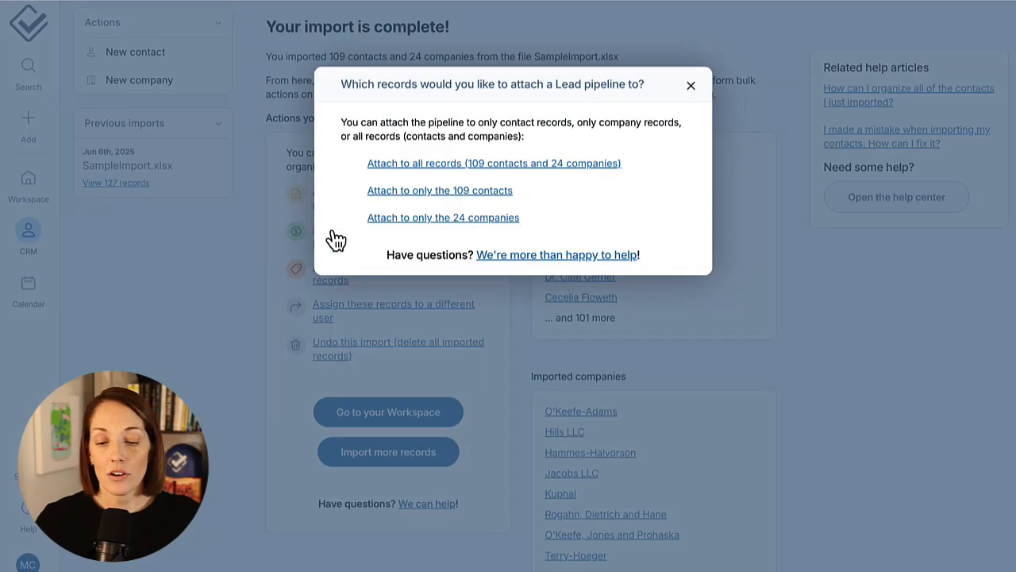
click(390, 191)
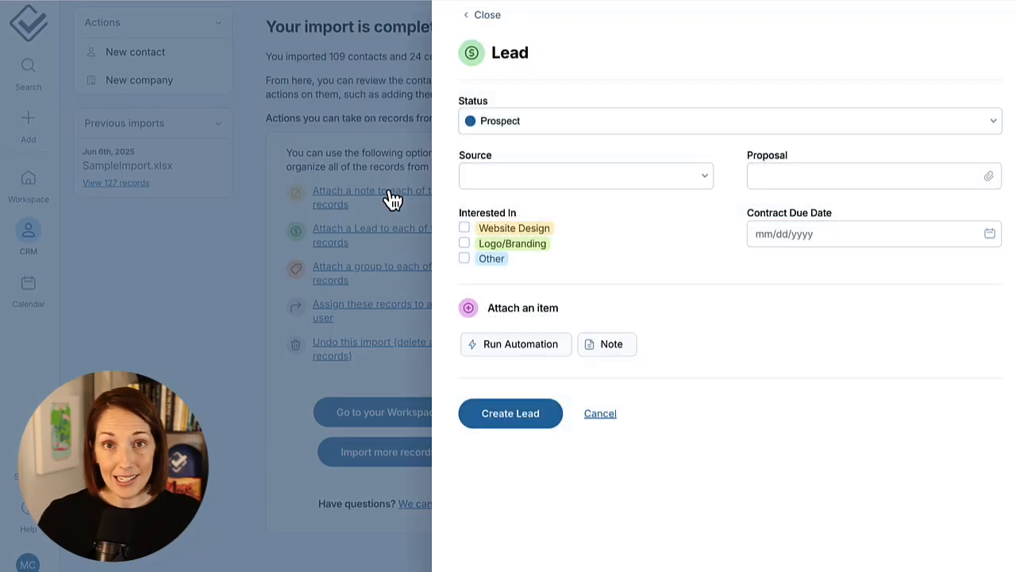
click(486, 126)
click(494, 123)
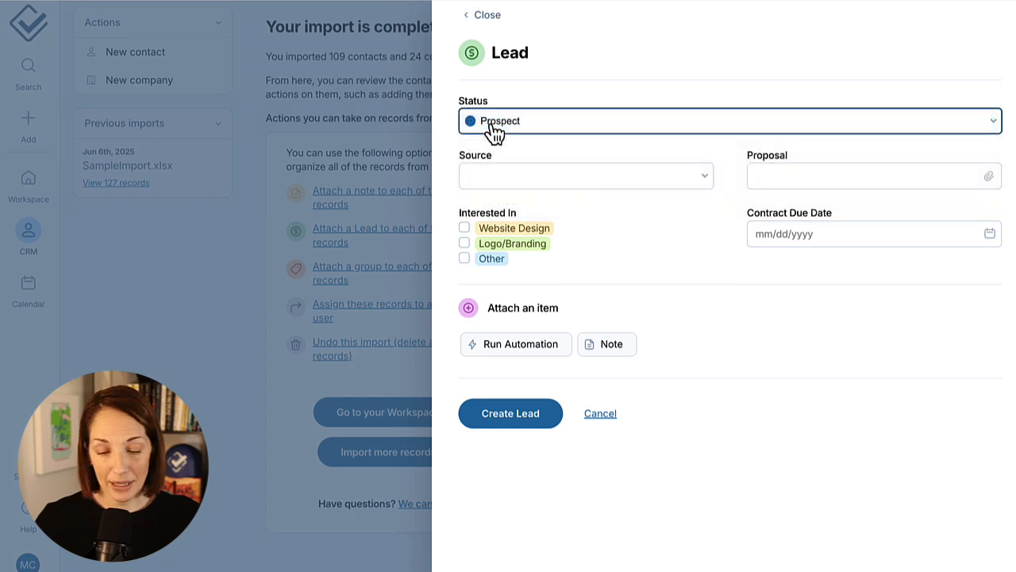
click(502, 175)
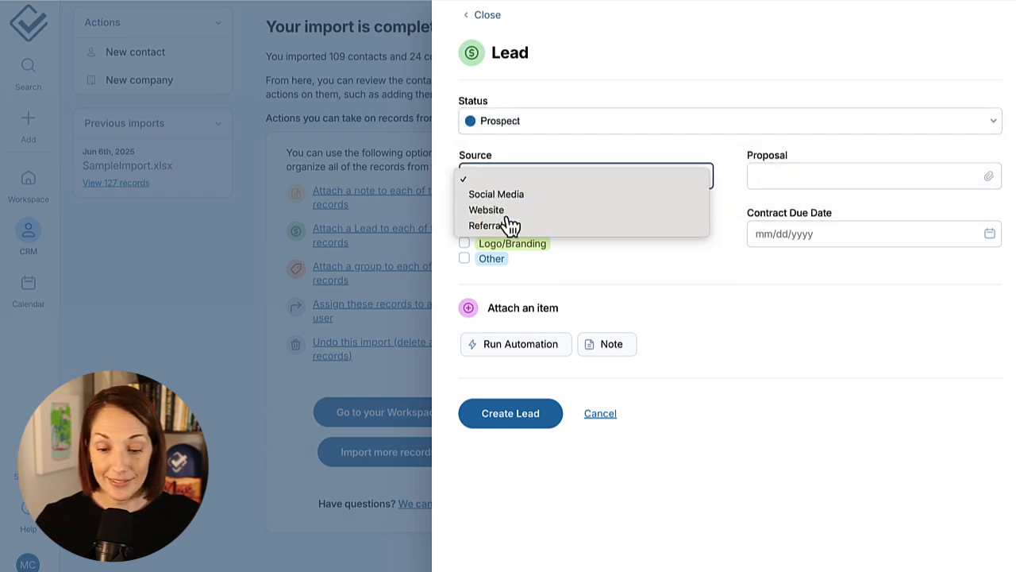
click(506, 211)
click(547, 421)
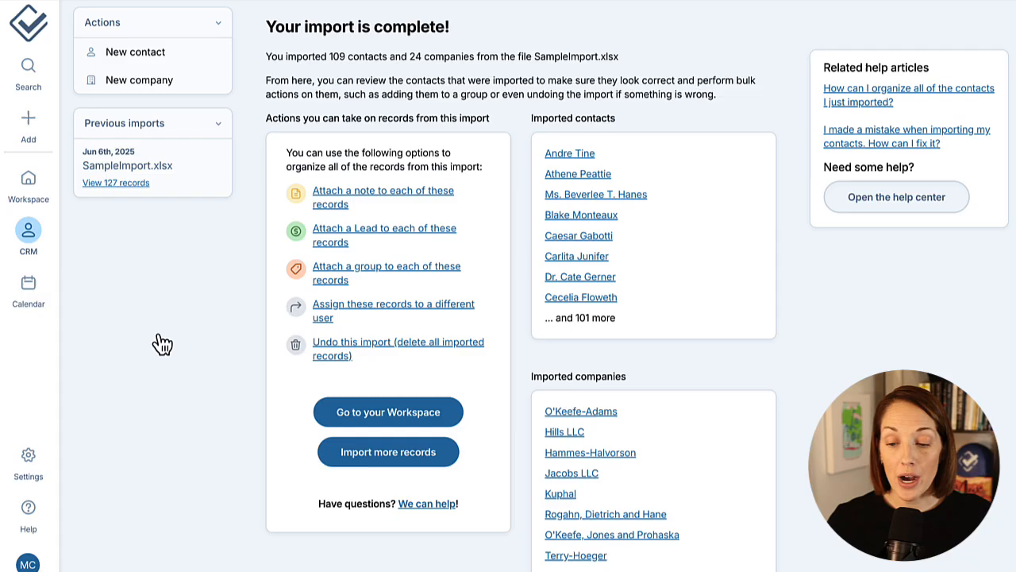
mouse_move(40, 242)
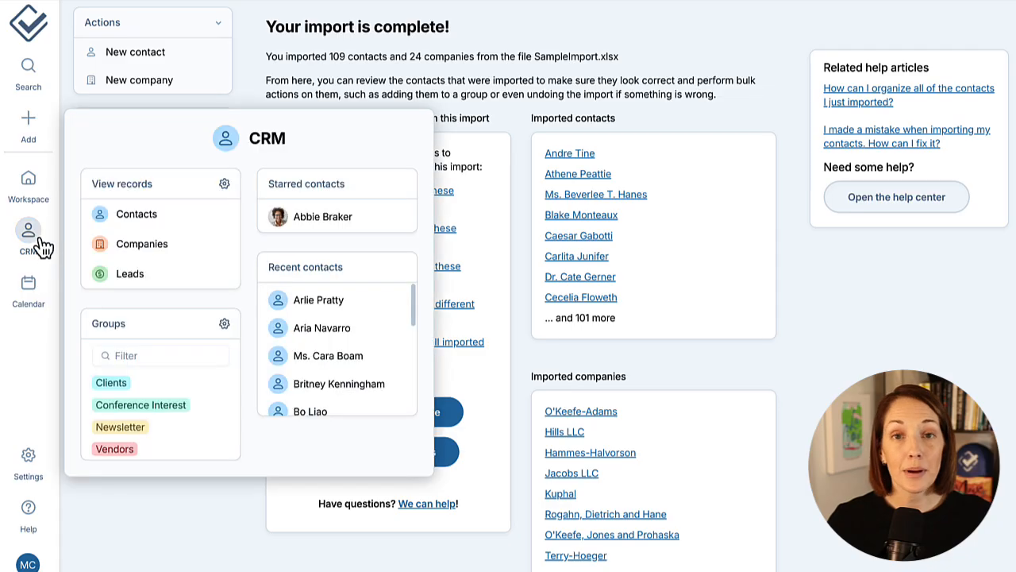
click(159, 275)
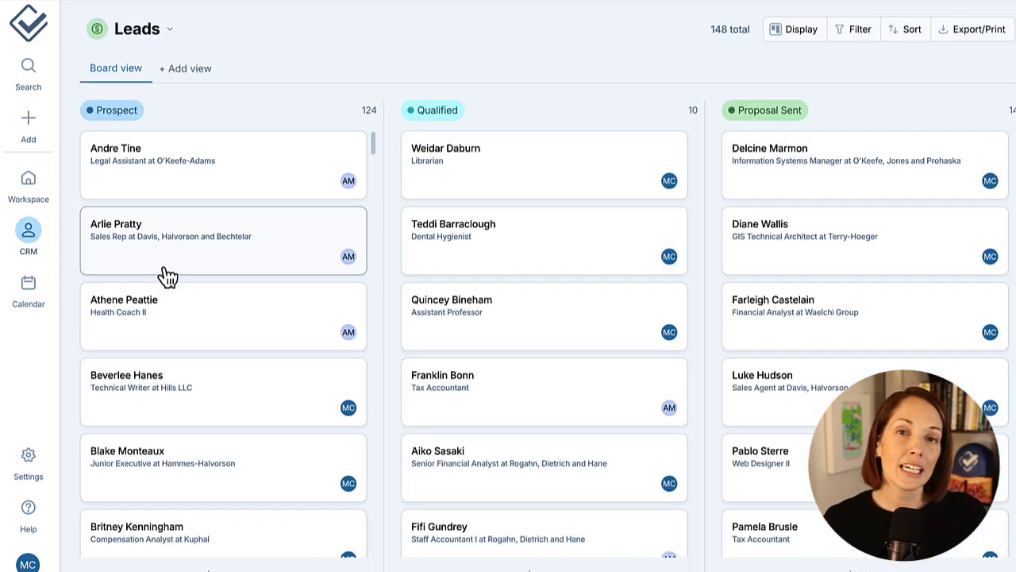
Step: Reopen the previous SampleImport.xlsx import from the contact import page and inspect its undo option without applying it
mouse_move(30, 125)
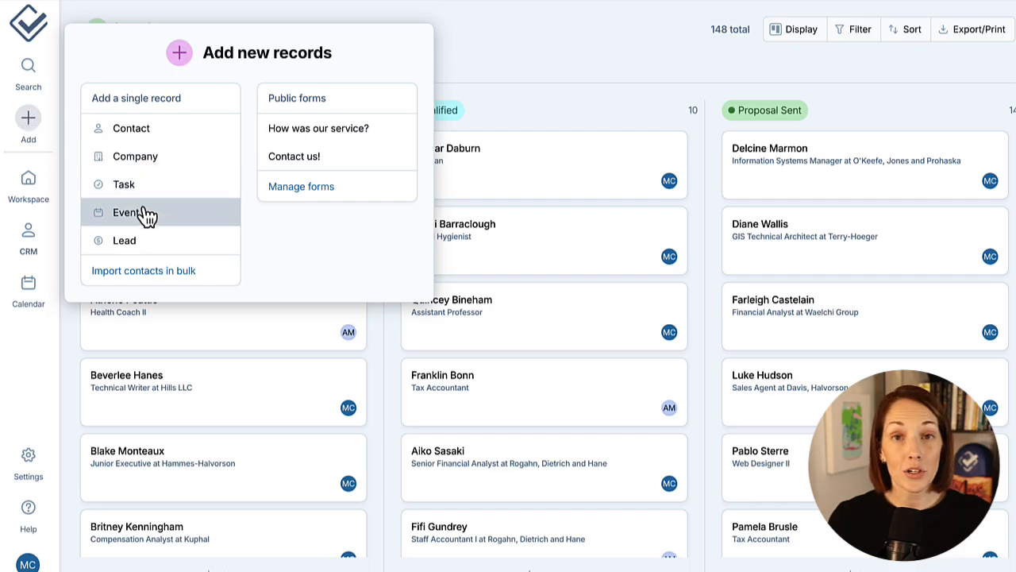
click(151, 274)
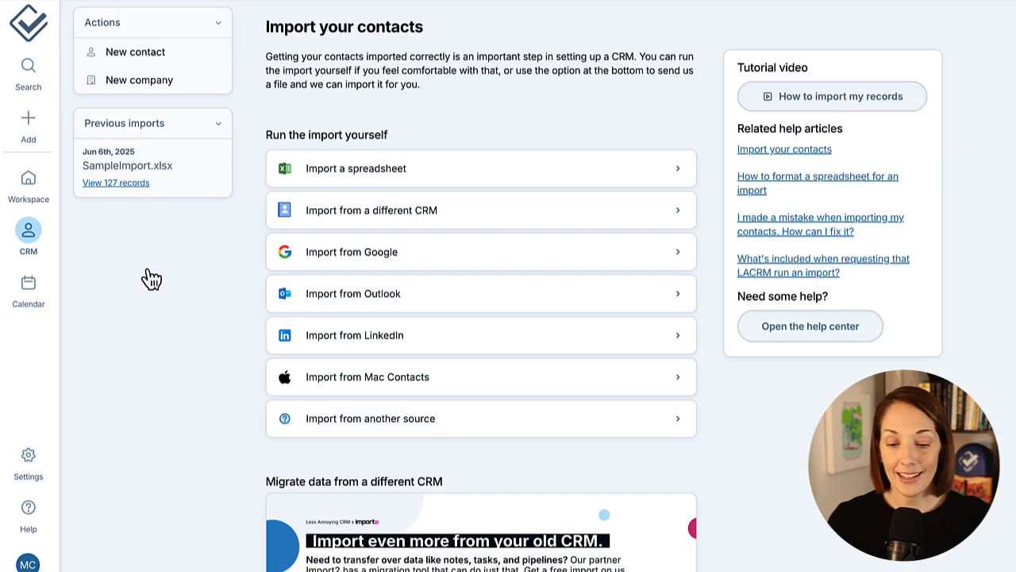
click(141, 188)
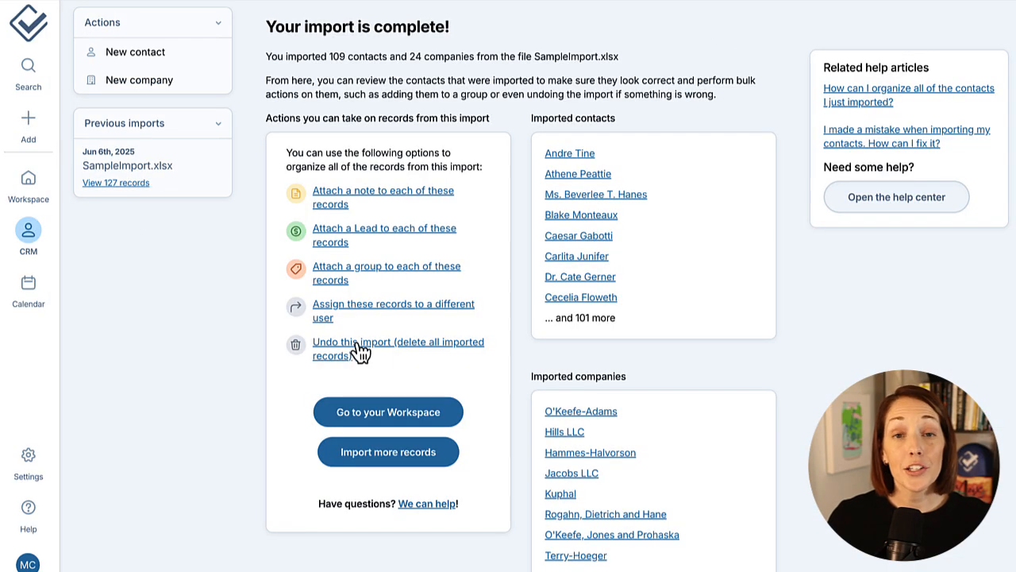
click(342, 350)
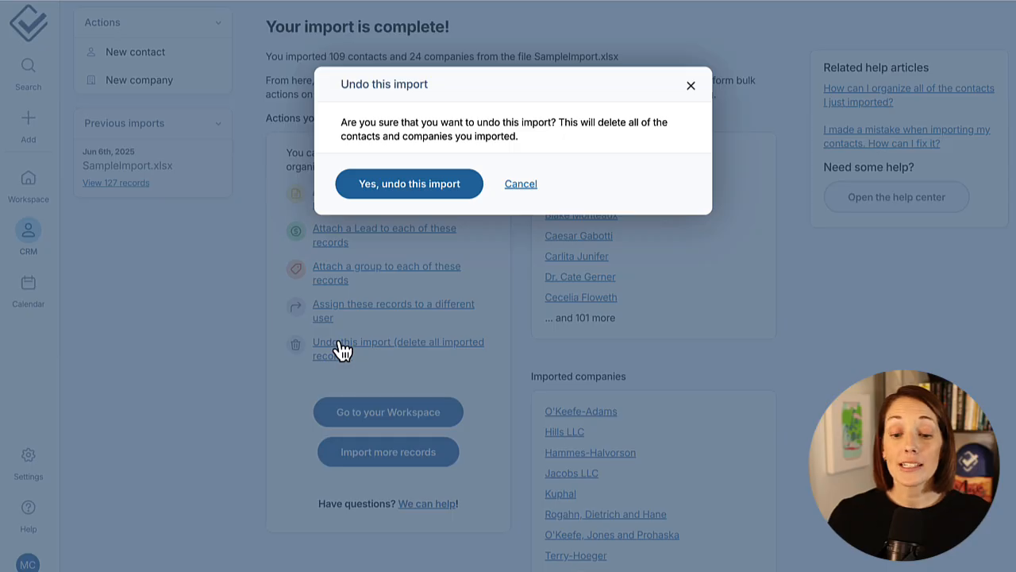
click(522, 185)
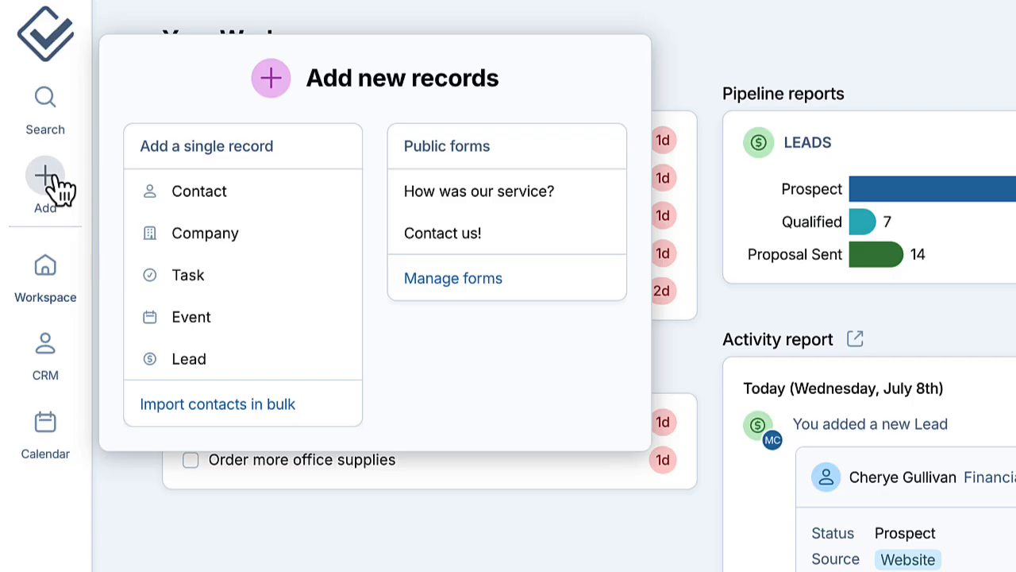
Step: Open the form for securely sending files to LACRM for import and accept both the formatting and three-import-limit statements
click(288, 409)
scroll(277, 294, down, 10)
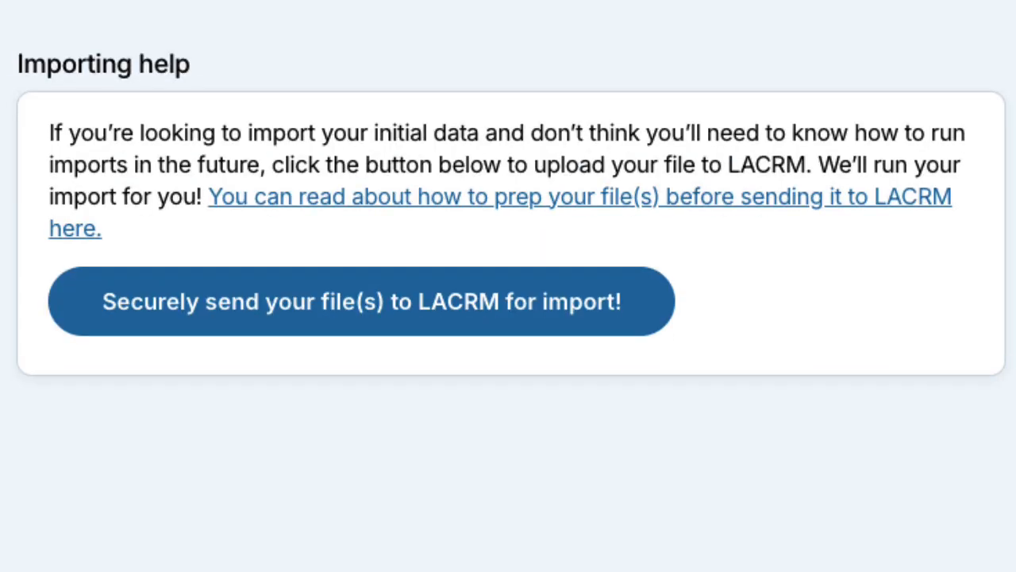
click(557, 330)
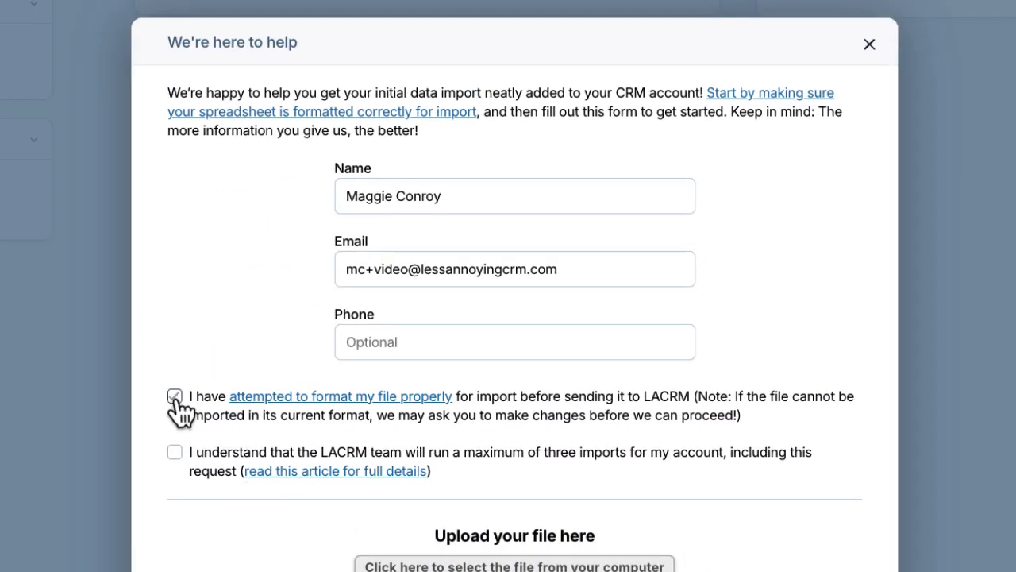
click(175, 452)
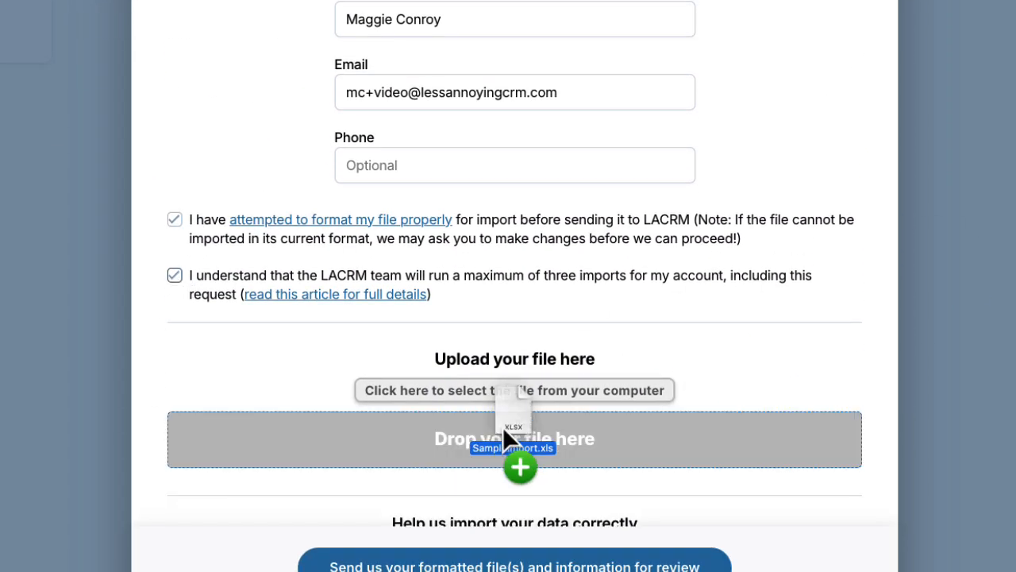
Step: Add the note "I'd like my new contacts added to a group called "Import List 6/5."" and submit the request for review
drag(502, 426, 502, 429)
scroll(556, 397, down, 6)
click(663, 386)
text(I'd t)
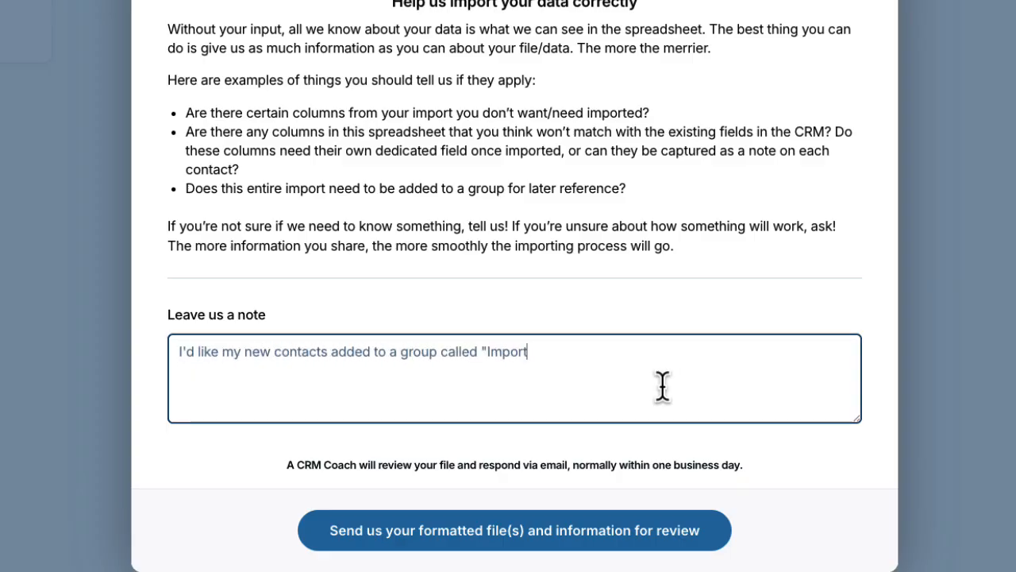
text(.")
click(714, 545)
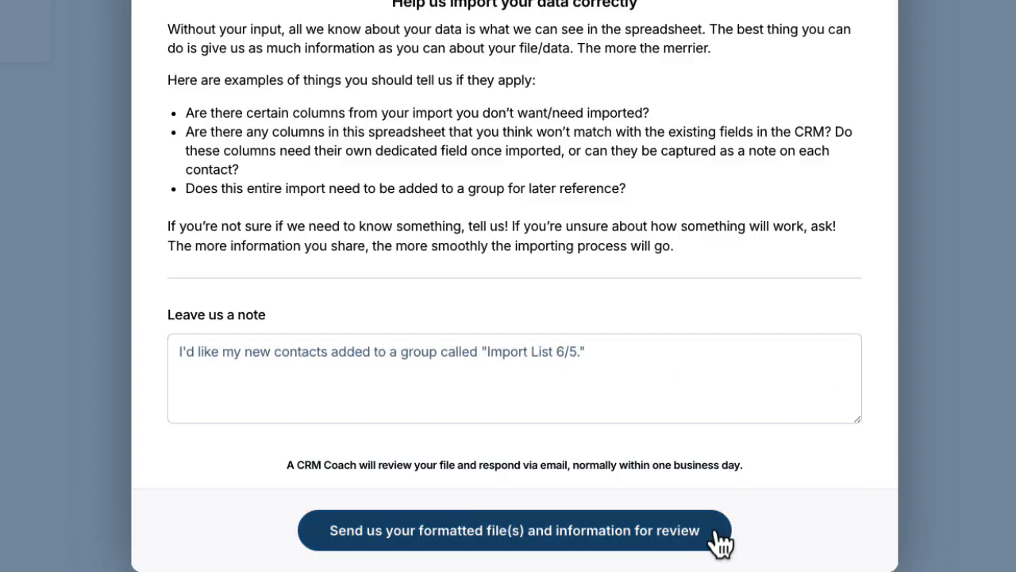